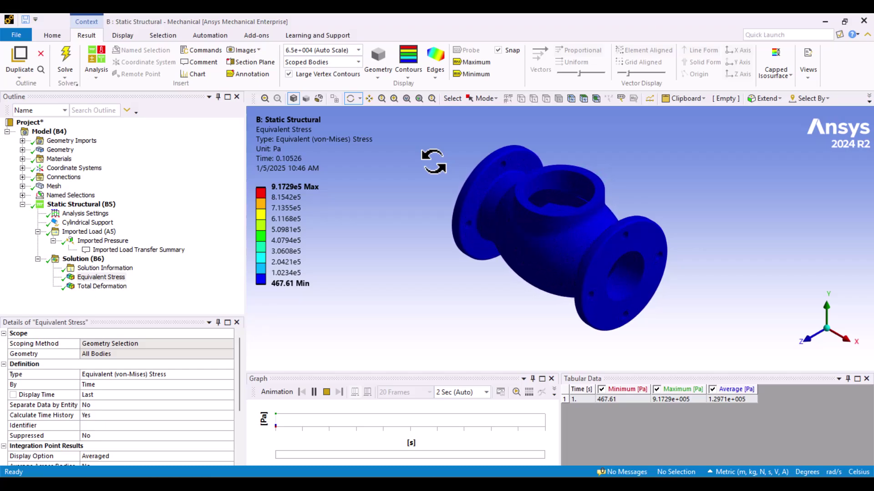
Display the imported pressure load on the valve in the solved static structural analysis
mouse_move(261, 198)
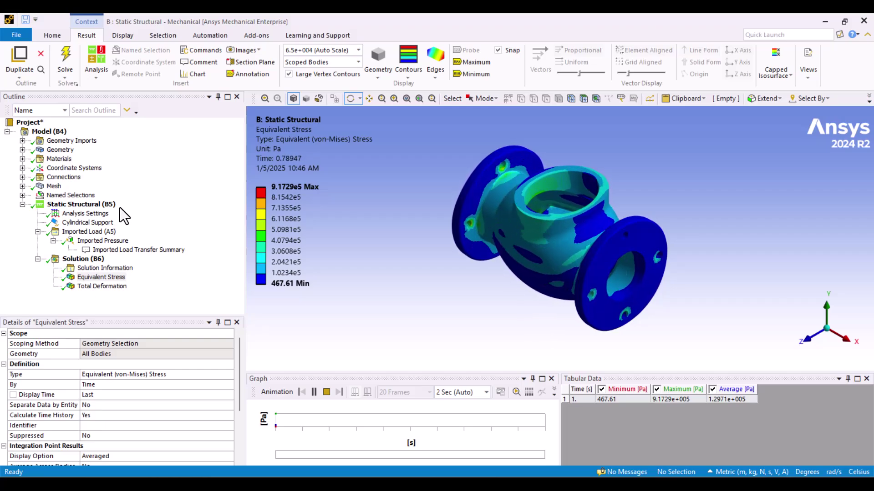
left_click(111, 242)
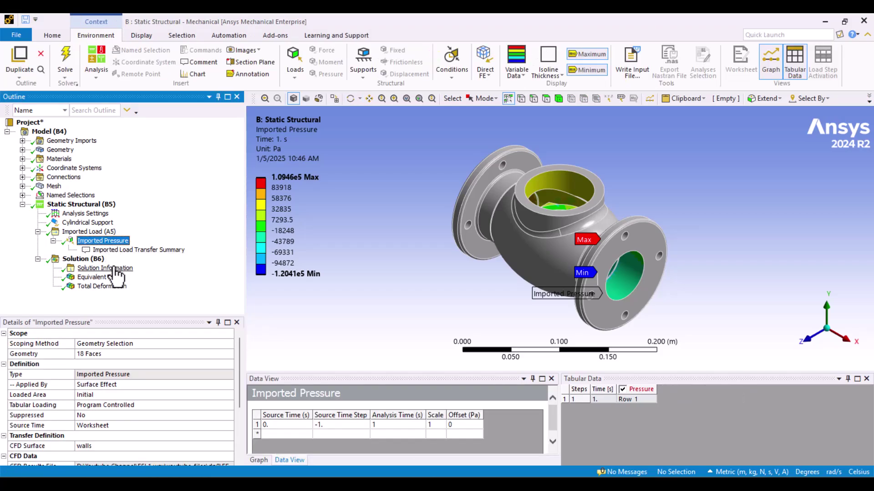
left_click(822, 22)
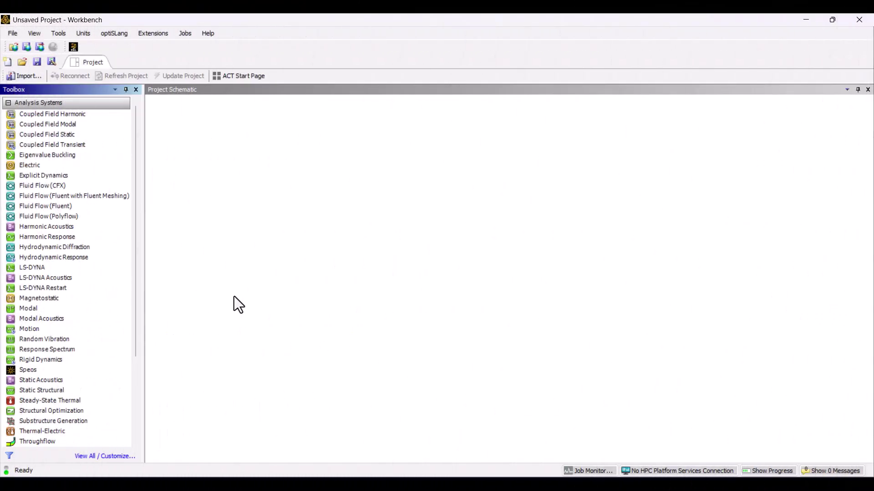
Add the custom system FSI: Fluid Flow (FLUENT) -> Static Structural to the empty project schematic
scroll(73, 239, "down", 4)
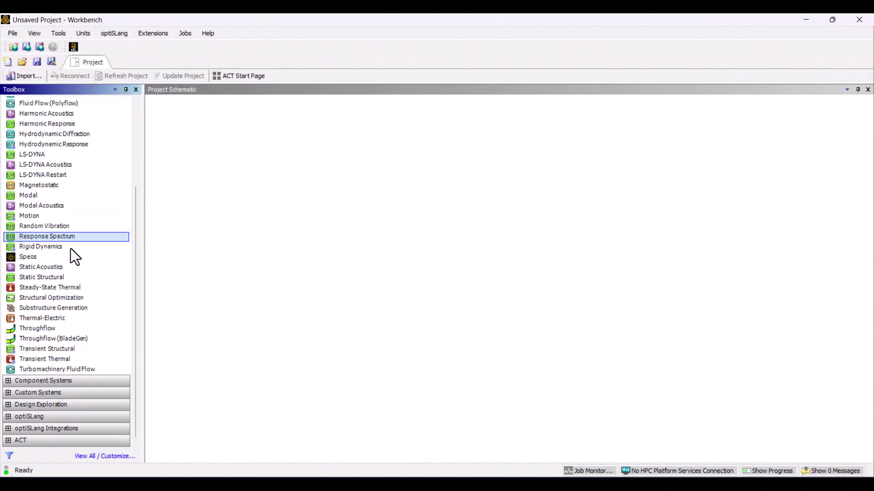
left_click(7, 394)
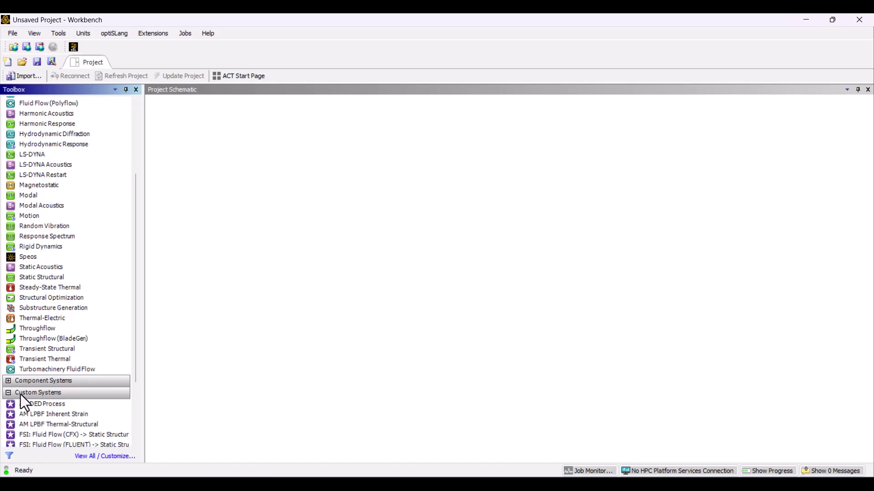
scroll(35, 397, "down", 1)
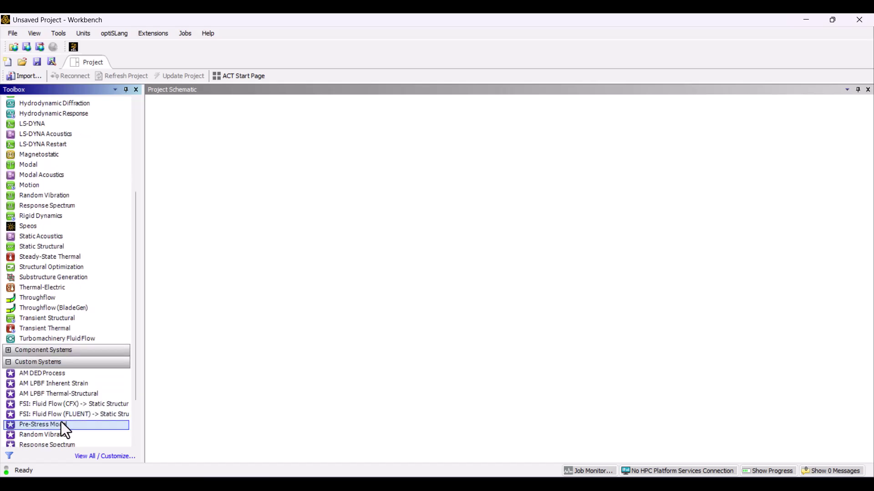
double_click(34, 416)
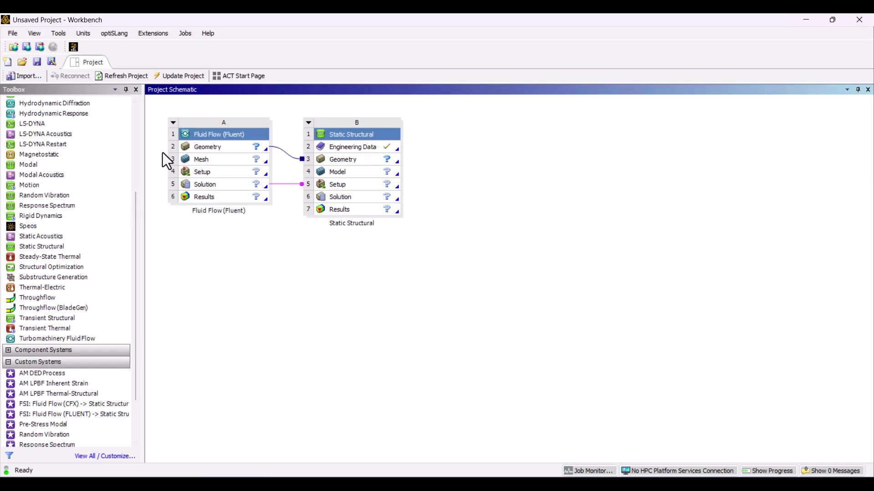
Import the water valve geometry file into the Fluid Flow (Fluent) system and open it in SpaceClaim
double_click(217, 147)
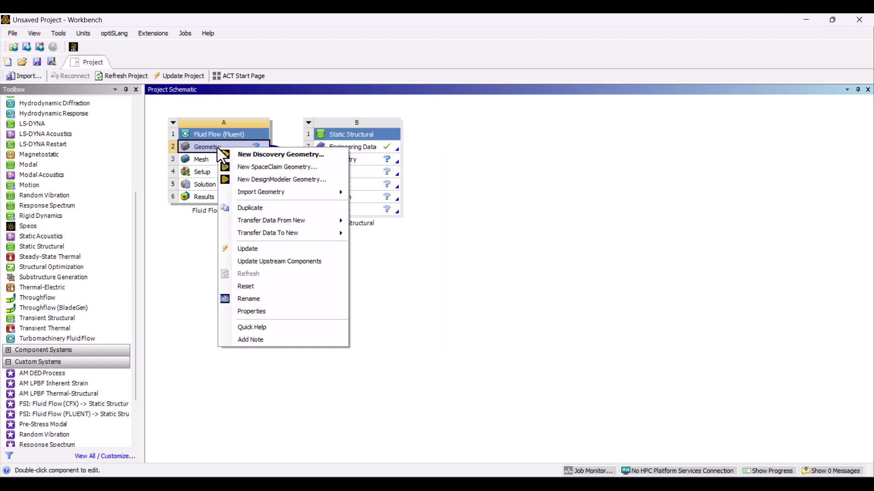
mouse_move(293, 194)
left_click(374, 194)
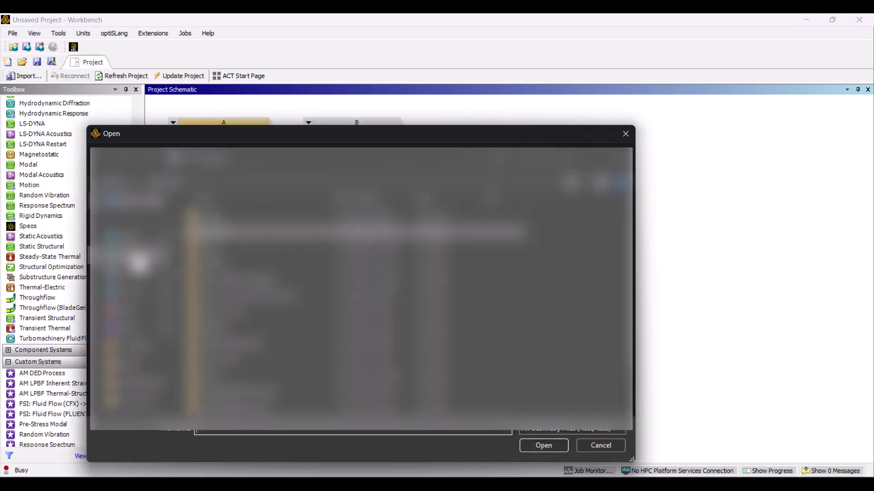
left_click(139, 263)
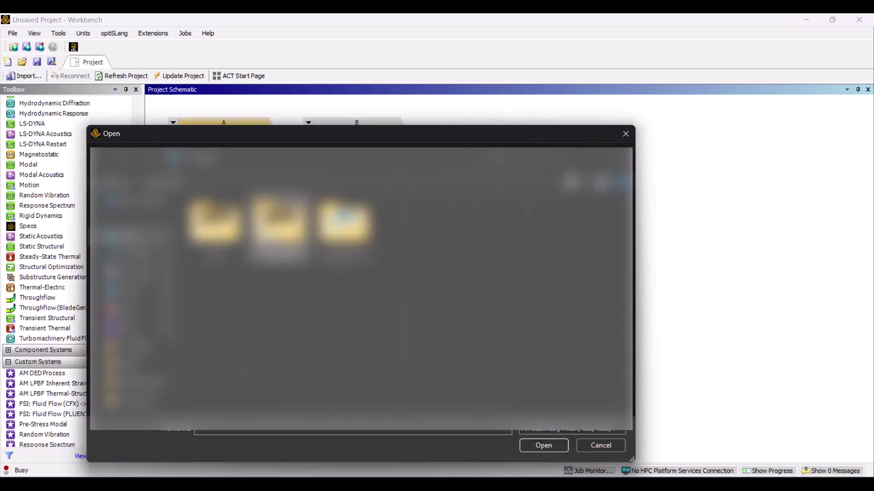
double_click(227, 284)
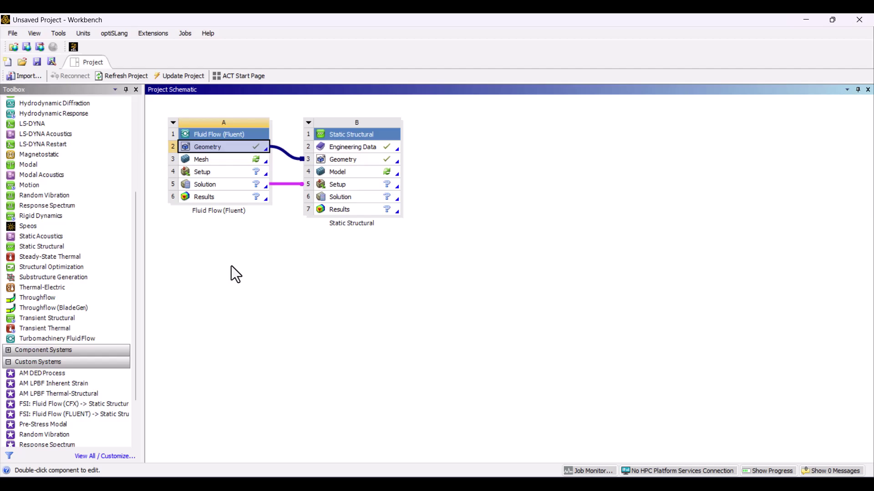
right_click(209, 148)
left_click(235, 167)
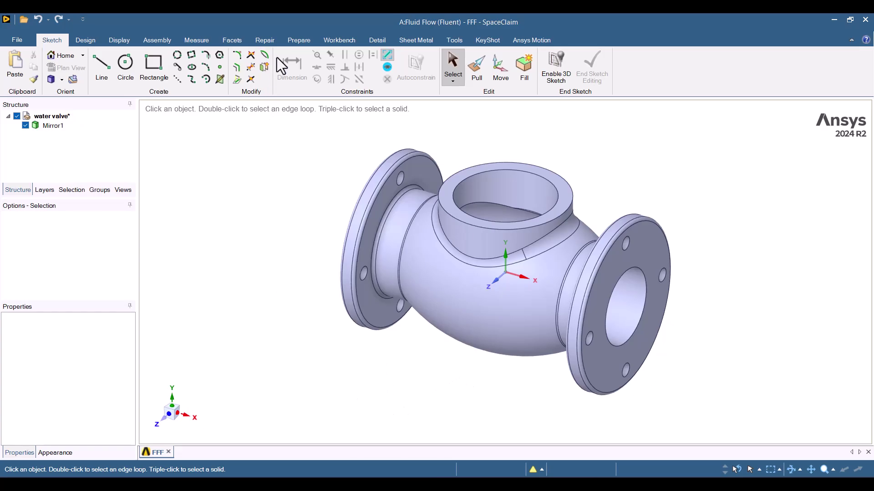
Extract the valve's internal volume using the inner edge loops of the upper opening and both flange bores
left_click(286, 42)
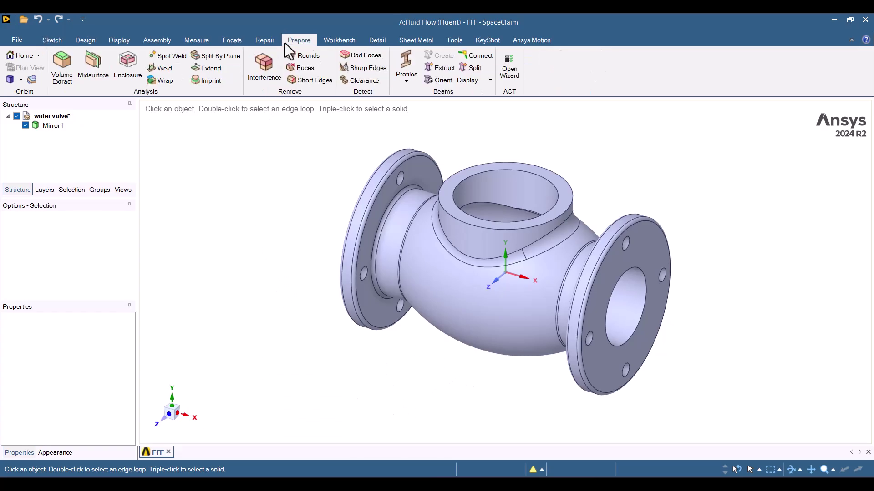
left_click(64, 83)
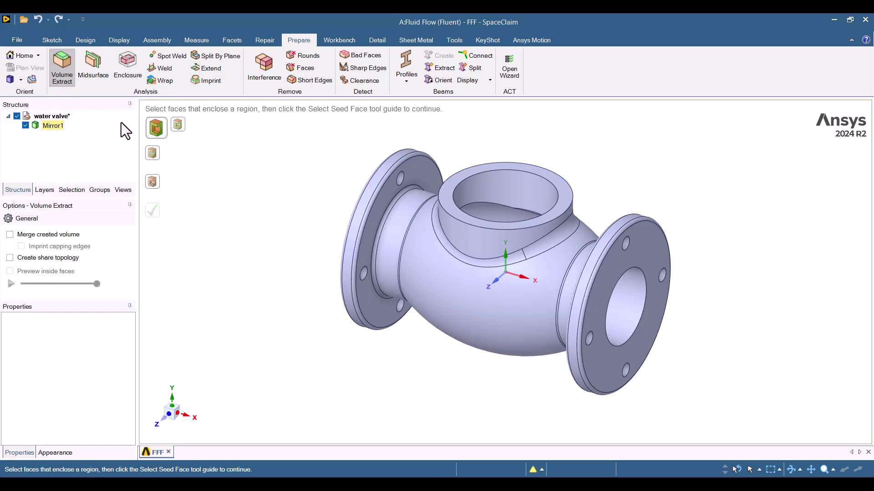
left_click(180, 128)
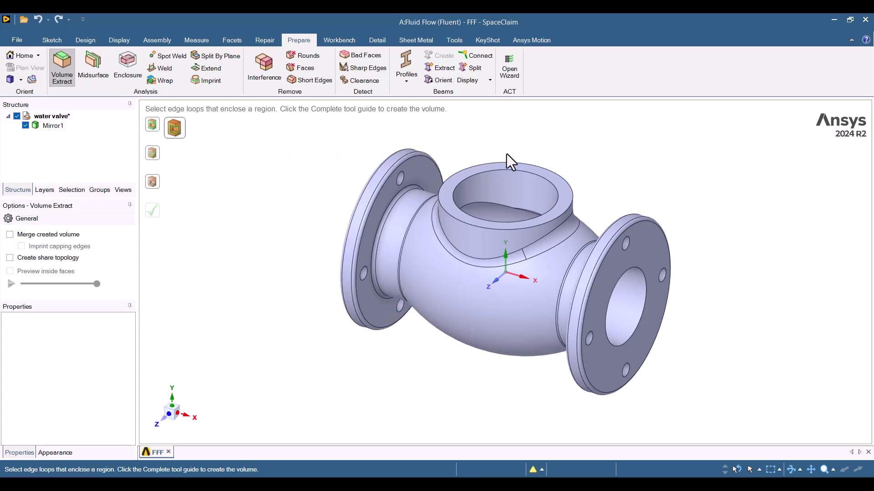
left_click(532, 175)
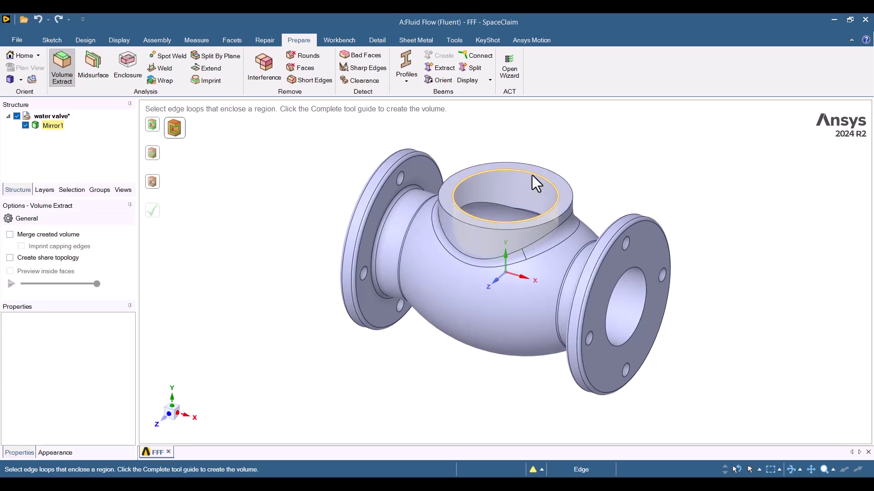
left_click(531, 176)
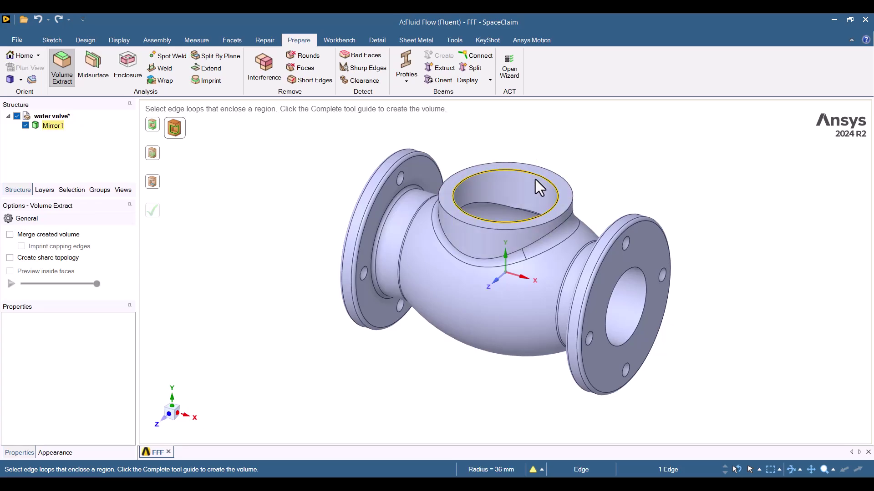
left_click(640, 273)
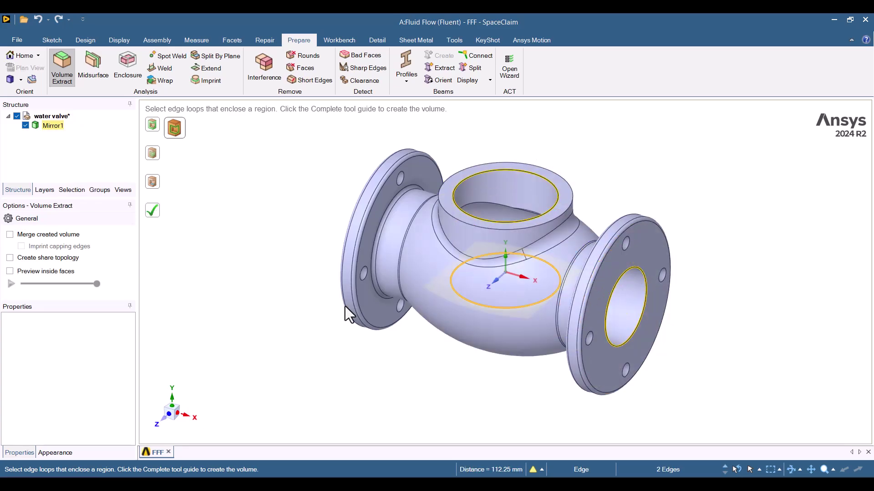
middle_click_drag(466, 353, 373, 268)
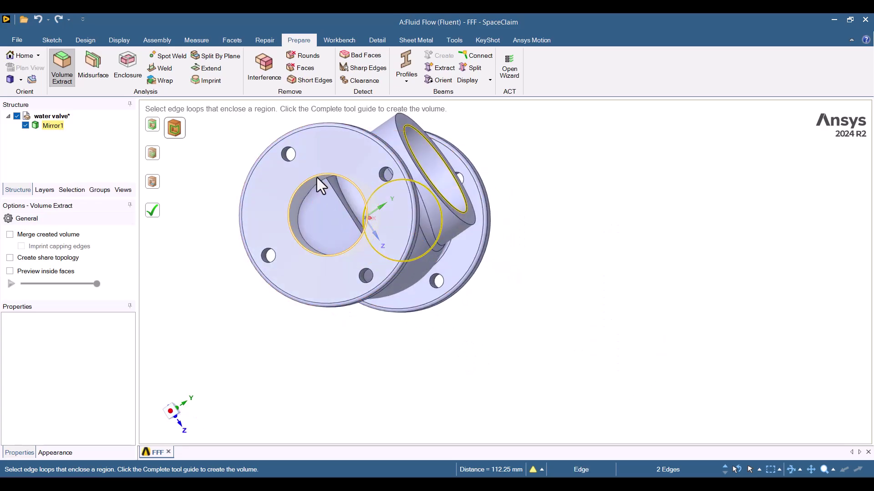
left_click(315, 196)
middle_click_drag(316, 195, 332, 342)
left_click(149, 214)
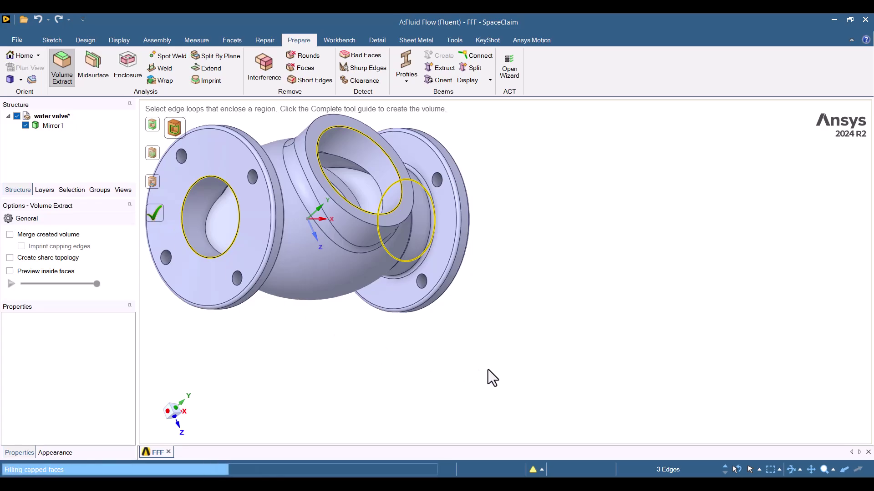
middle_click_drag(537, 341, 434, 330)
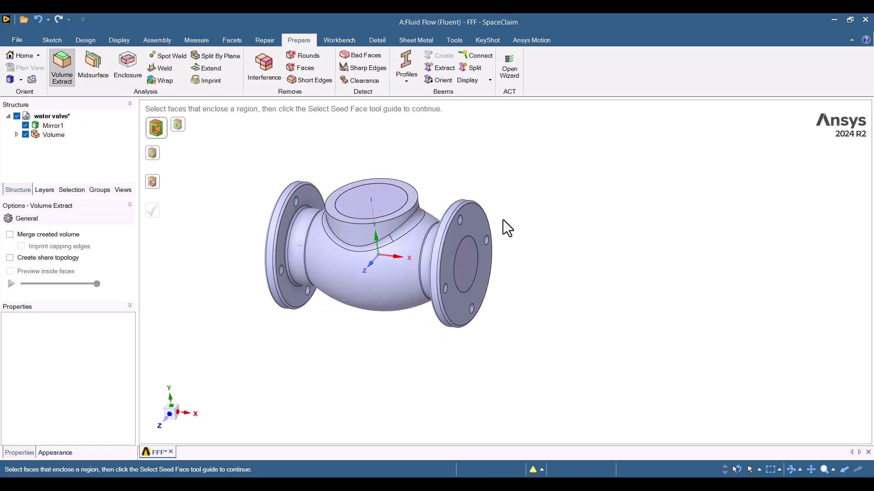
key("Escape")
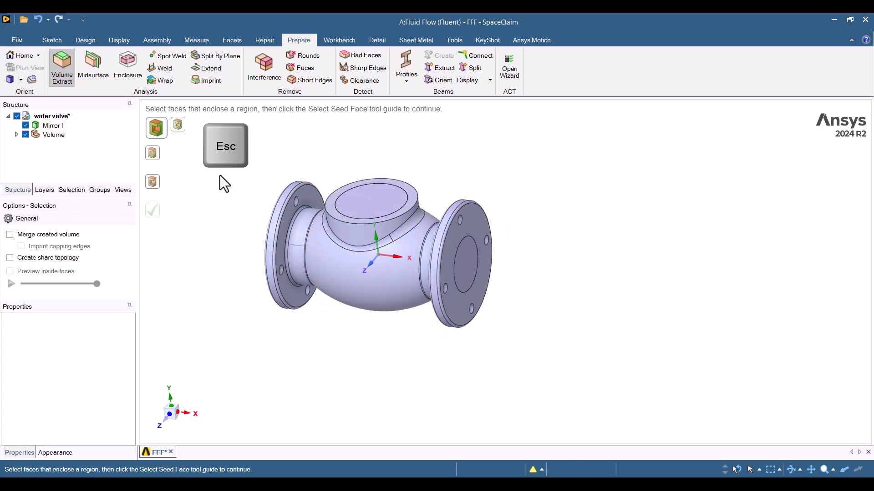
key("Escape")
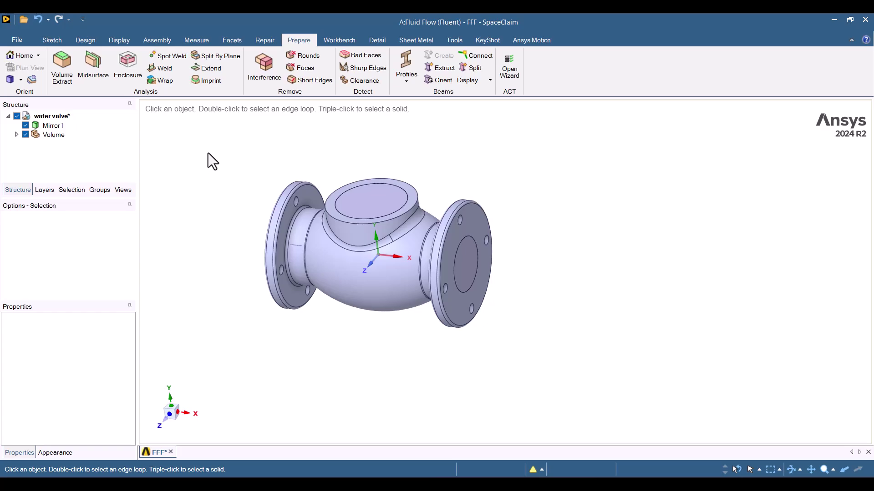
Rename the extracted volume body as Fluid and the valve body Mirror1 as Solid
left_click(16, 136)
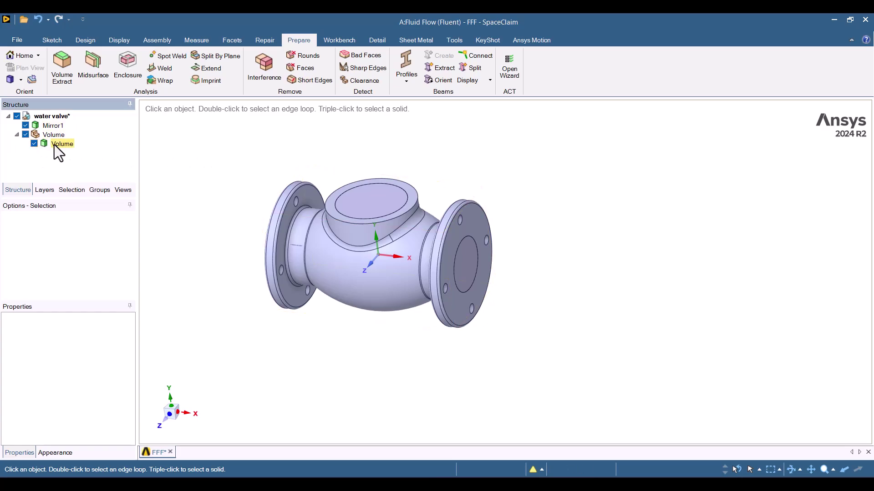
left_click(54, 146)
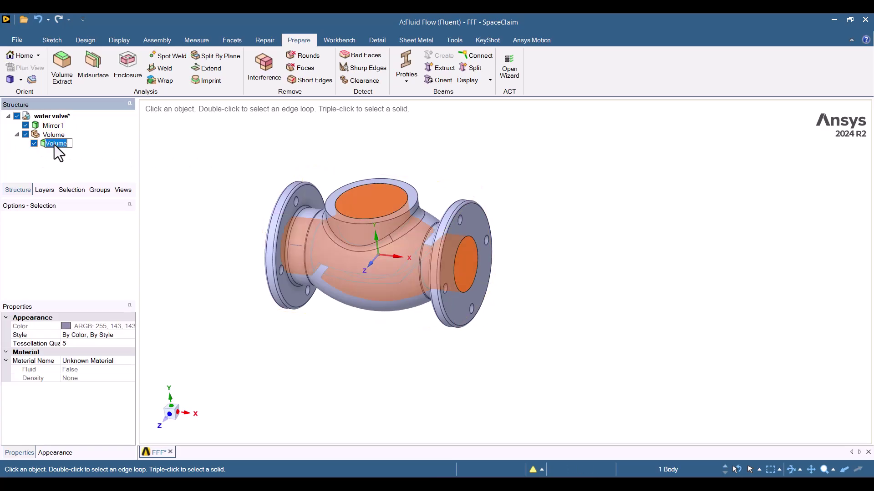
type("Fluid")
left_click(53, 127)
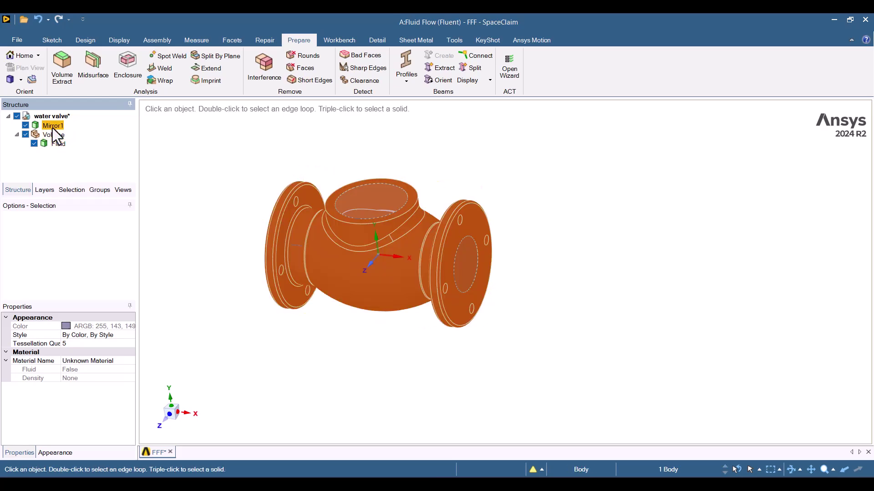
left_click(53, 127)
type("Solid")
key("Return")
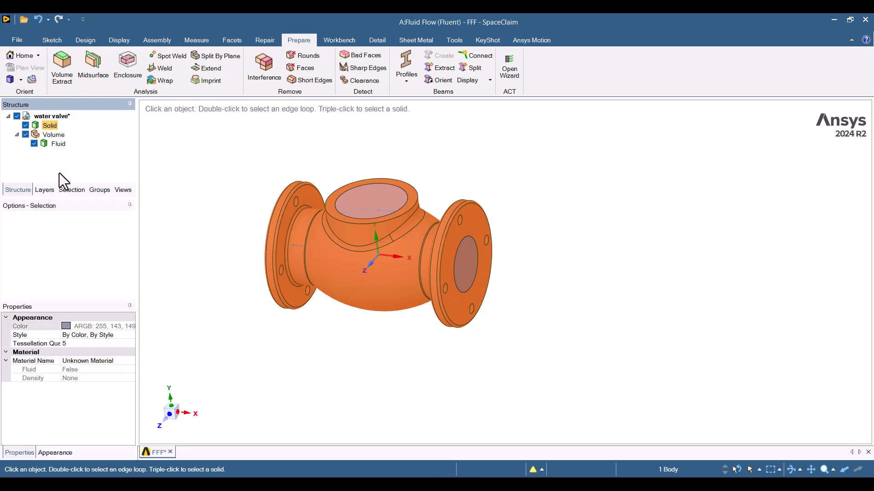
Move the Fluid body out to the water valve root component and delete the empty Volume component
left_click_drag(57, 144, 46, 121)
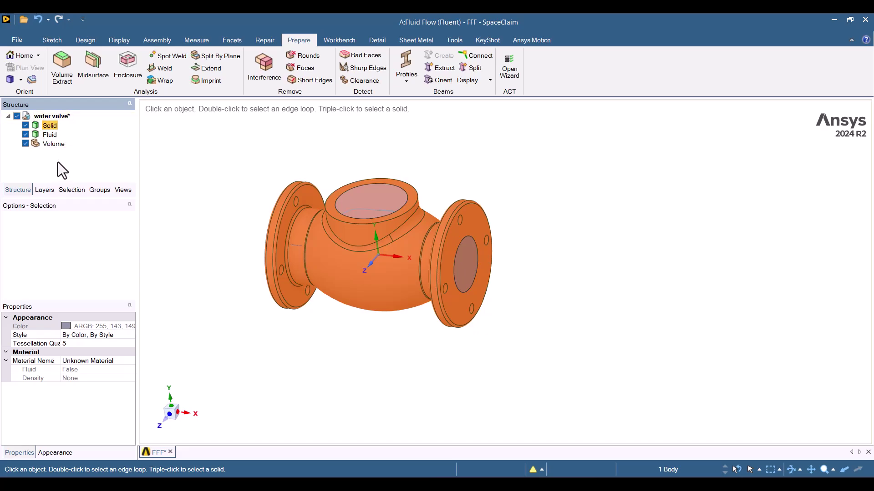
right_click(50, 144)
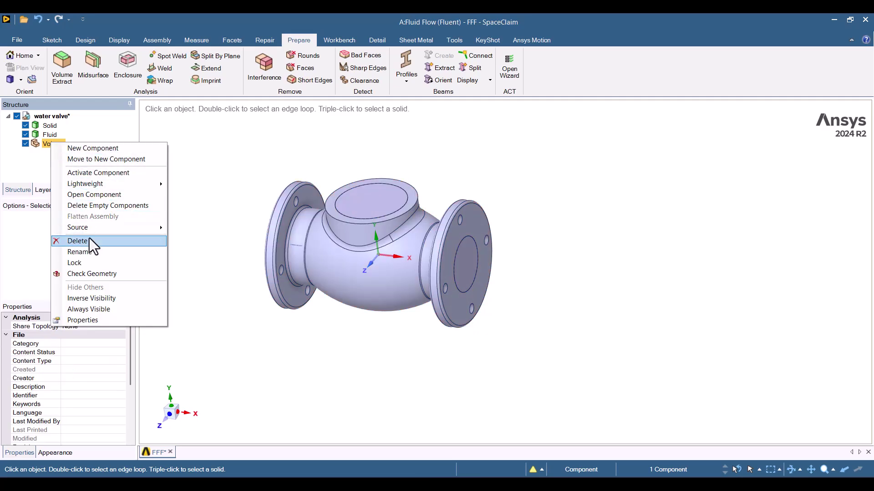
left_click(91, 241)
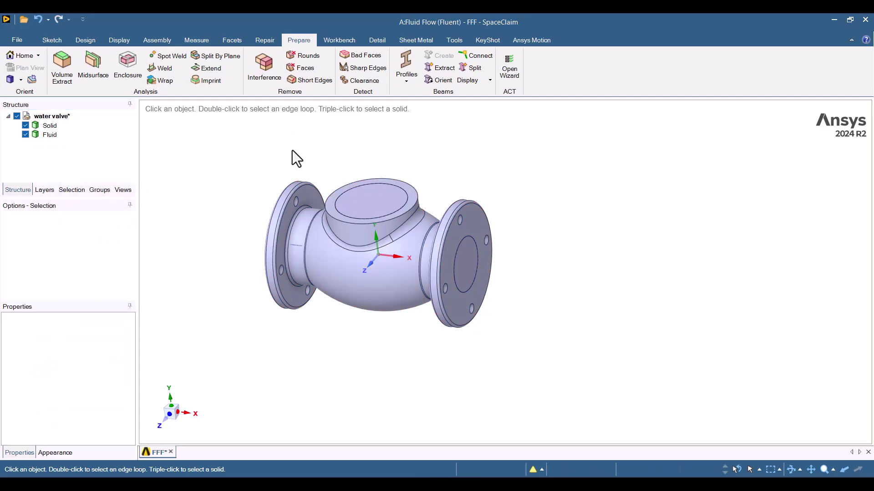
Create a named selection called Inlet from the fluid's circular end face at the negative X flange
middle_click_drag(240, 187, 244, 169)
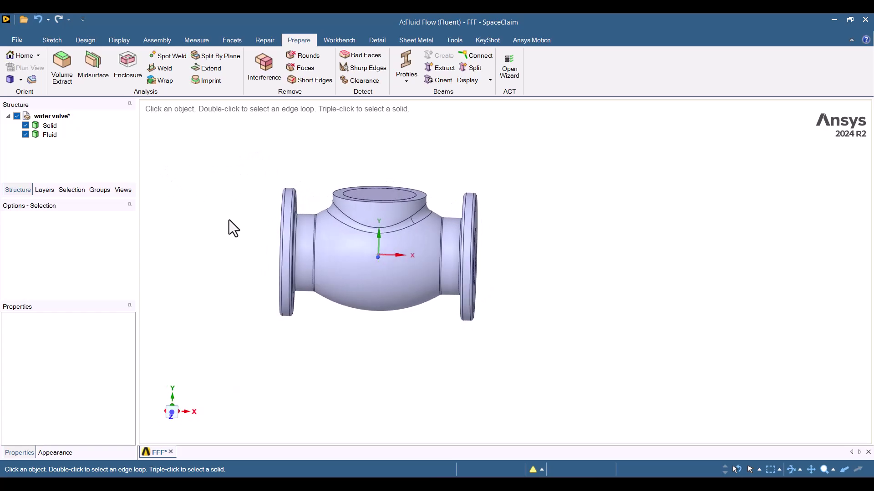
middle_click_drag(235, 225, 286, 250)
left_click(286, 250)
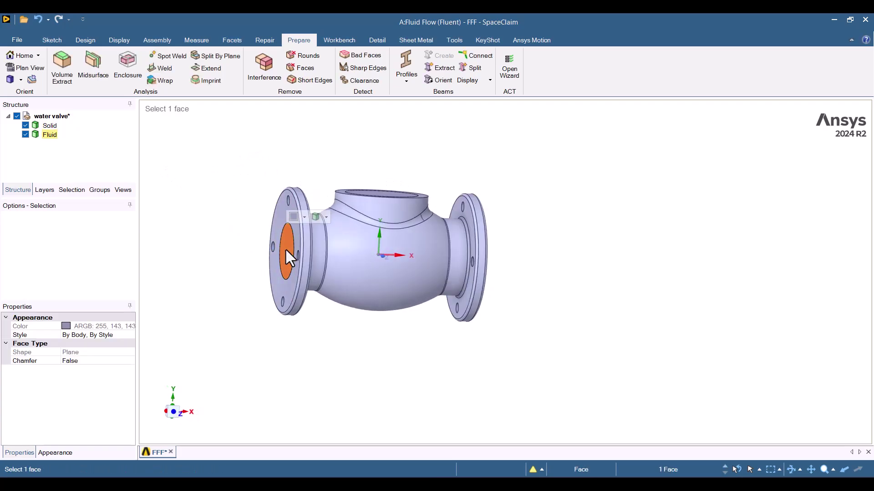
left_click(64, 194)
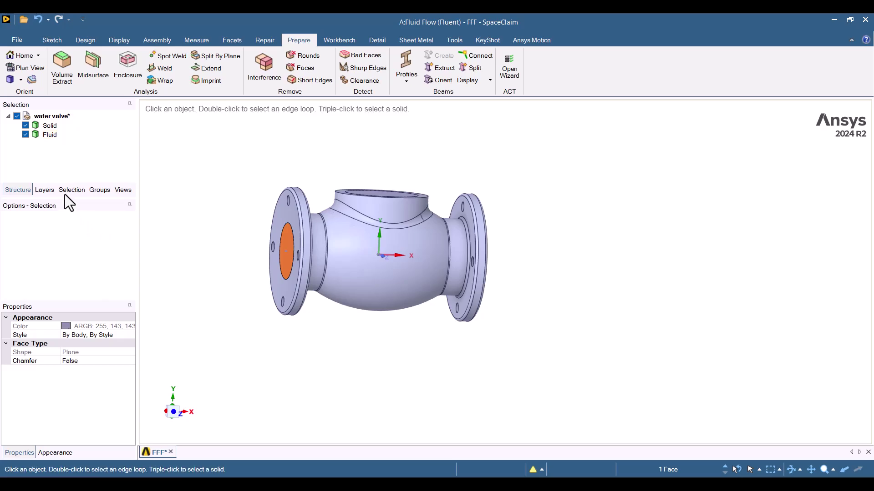
left_click(97, 193)
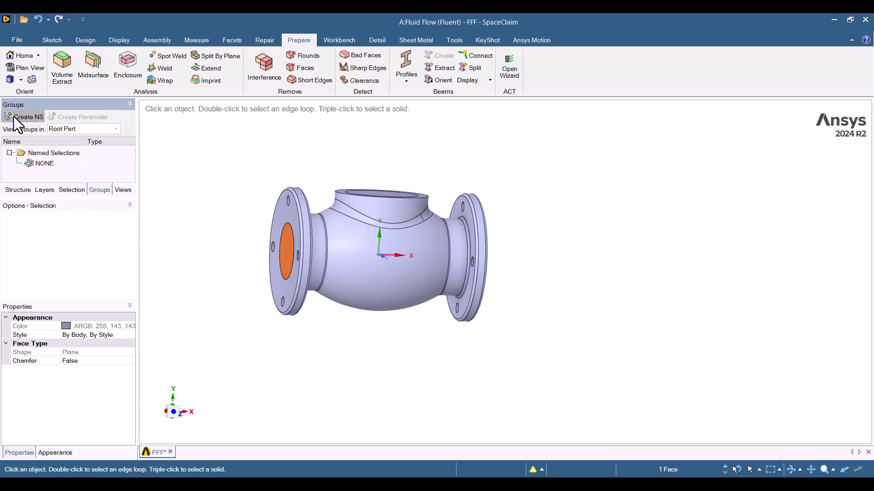
type("Inlet")
key("Return")
left_click(378, 168)
Create a named selection called Outlet from the fluid's circular end face at the positive X flange
middle_click_drag(526, 170, 470, 200)
left_click(469, 247)
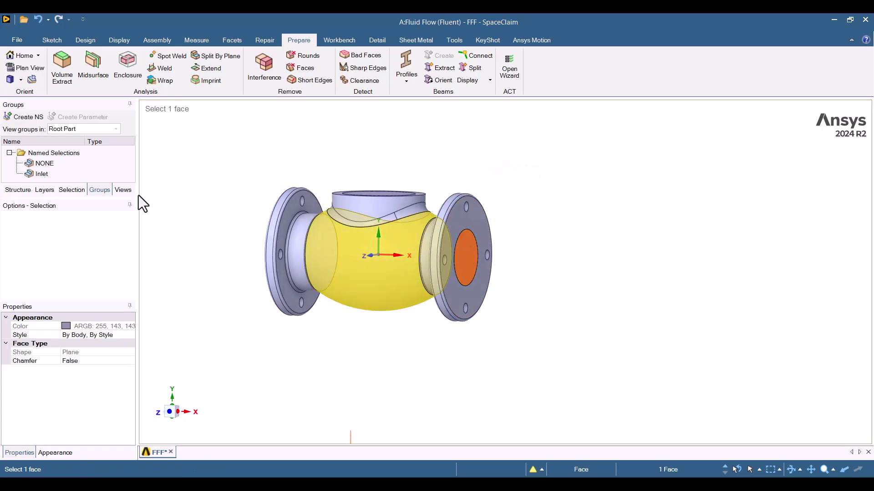
left_click(21, 117)
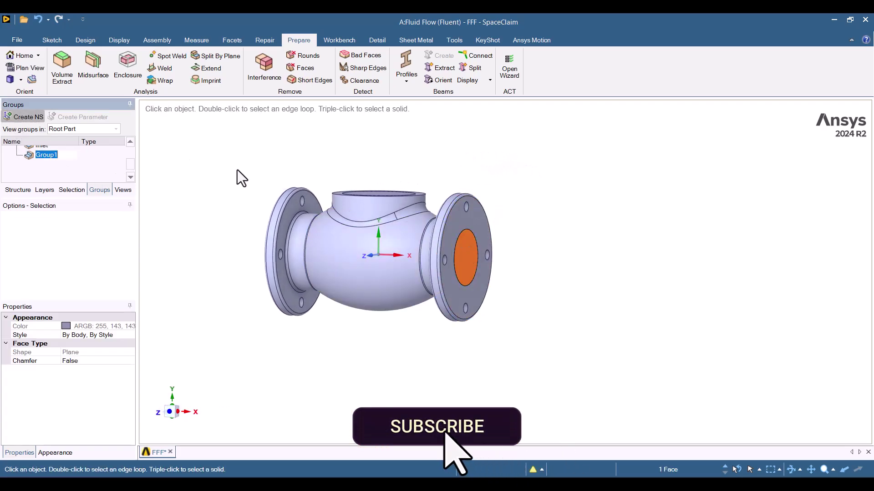
type("Outle")
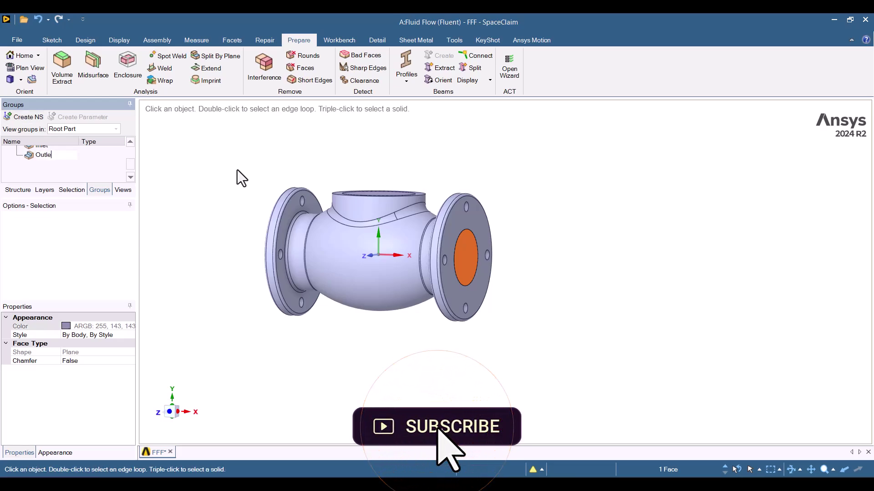
type("t")
key("Return")
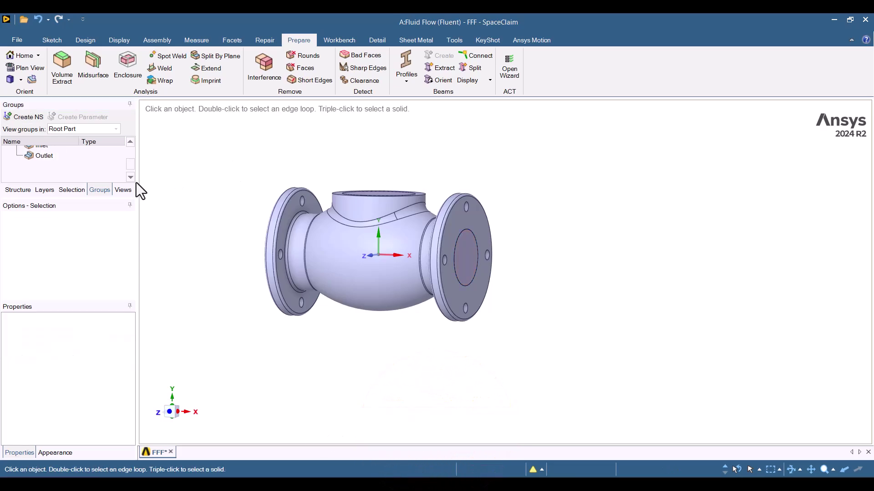
Hide the Solid body so that only the Fluid body is shown
left_click(14, 190)
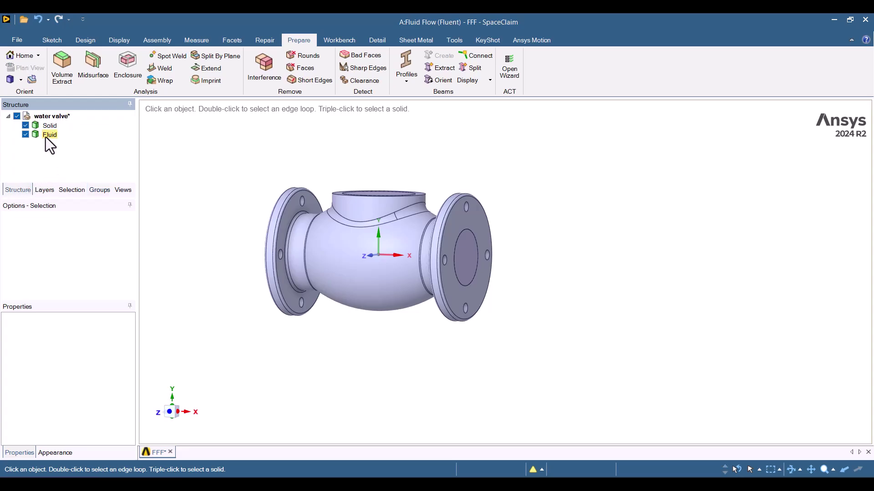
left_click(39, 134)
left_click(25, 125)
middle_click_drag(178, 180, 253, 182)
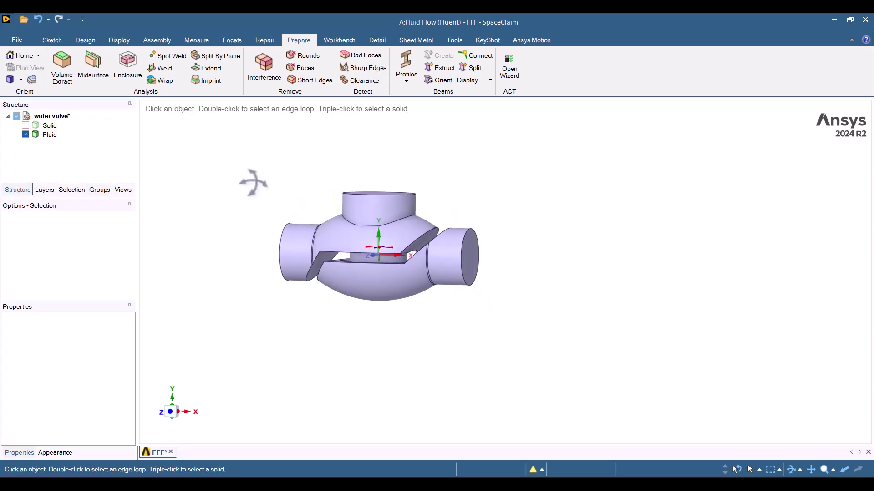
Create a named selection called Walls from all fluid faces except the three flat circular end faces
left_click(174, 411)
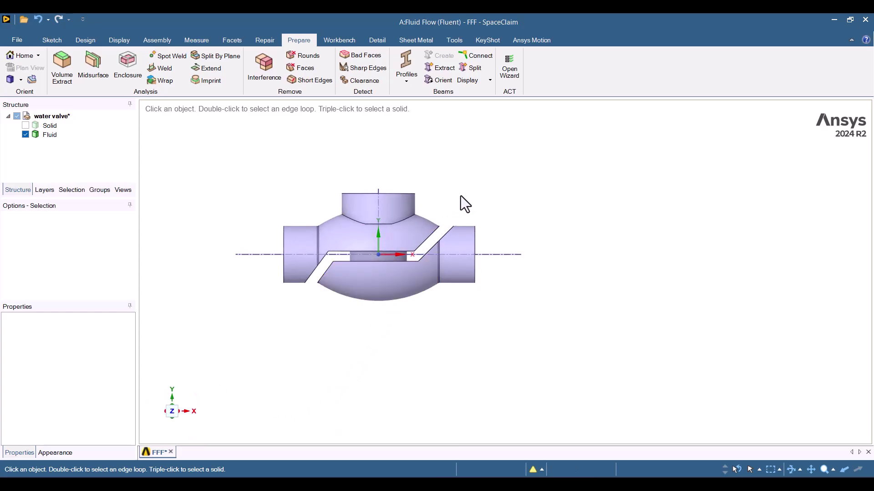
left_click_drag(461, 196, 298, 315)
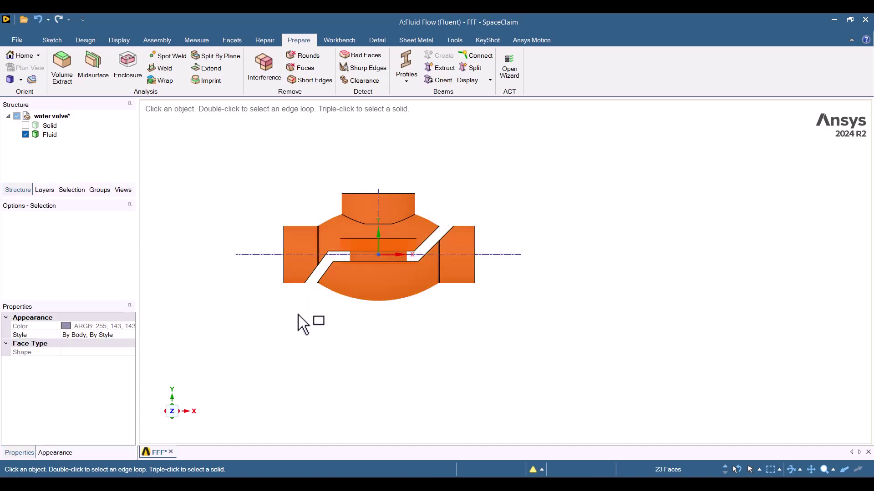
middle_click_drag(422, 320, 392, 355)
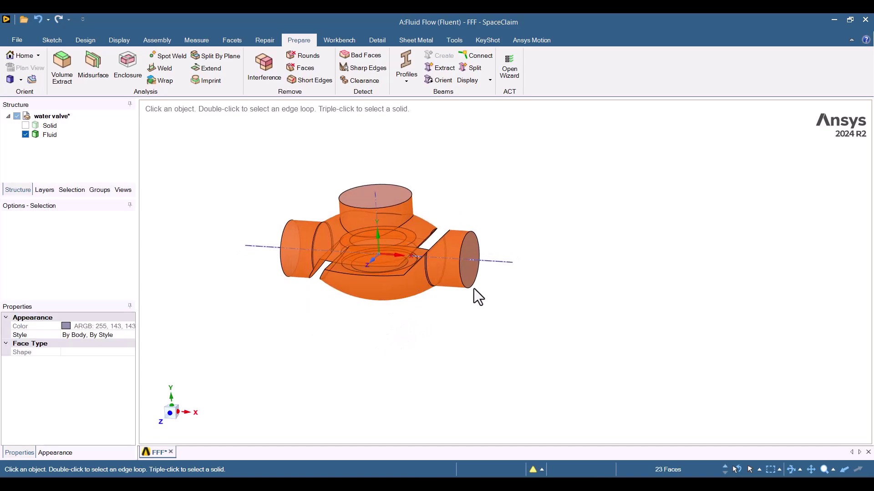
middle_click_drag(473, 288, 256, 288)
middle_click_drag(384, 347, 354, 332)
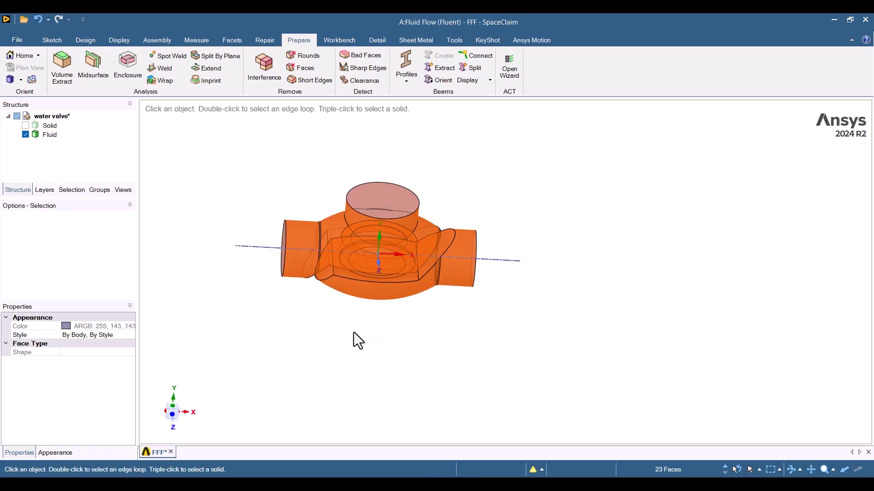
left_click(370, 195)
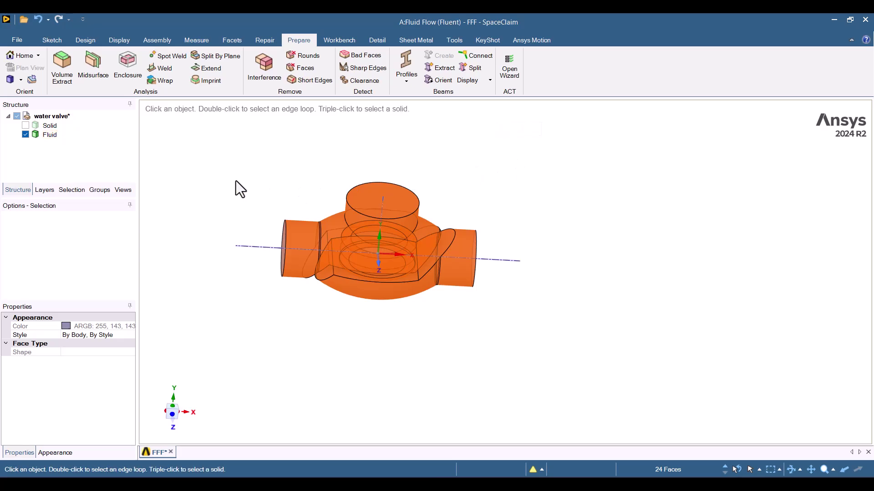
left_click(362, 196)
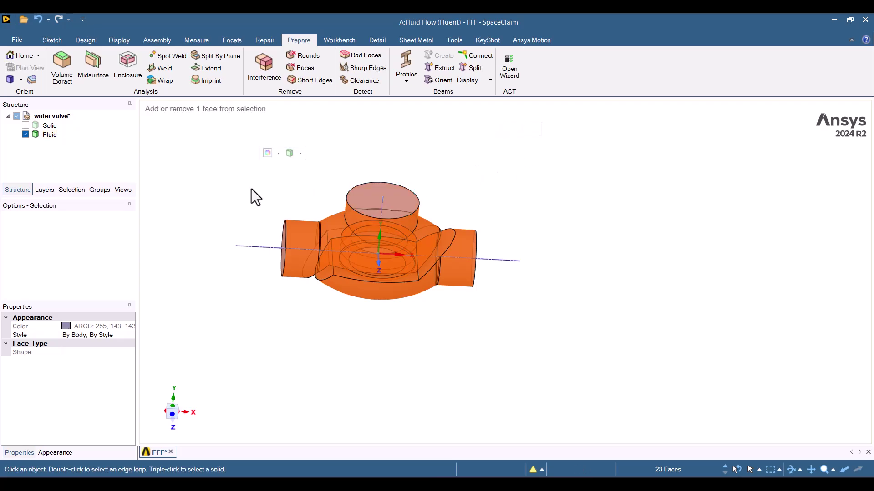
left_click(93, 189)
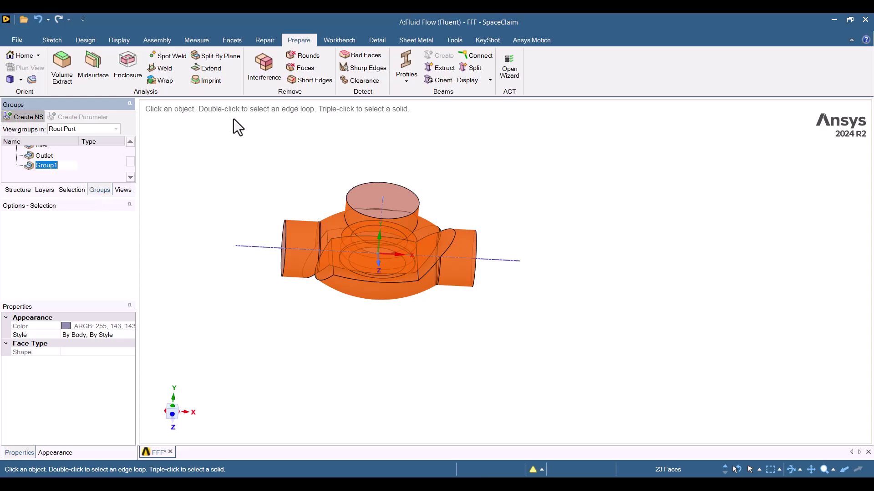
type("Walls")
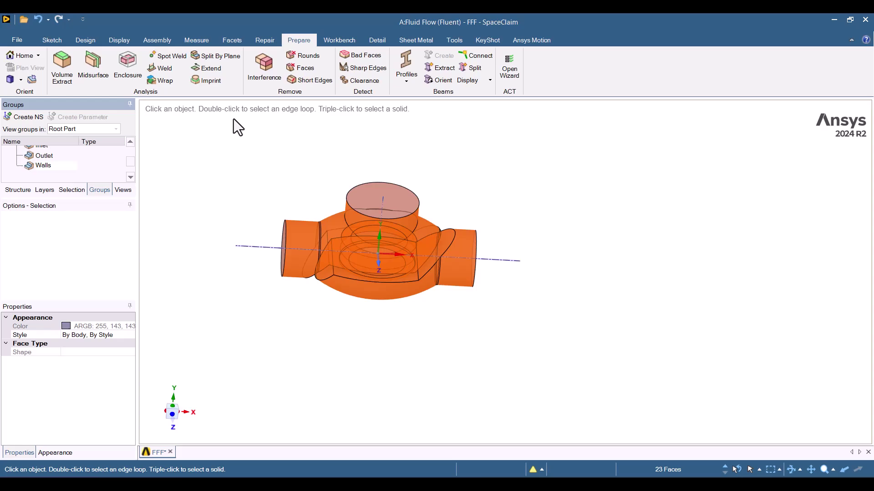
left_click(233, 119)
Delete the NONE named selection
middle_click_drag(264, 195, 241, 175)
scroll(48, 176, "up", 2)
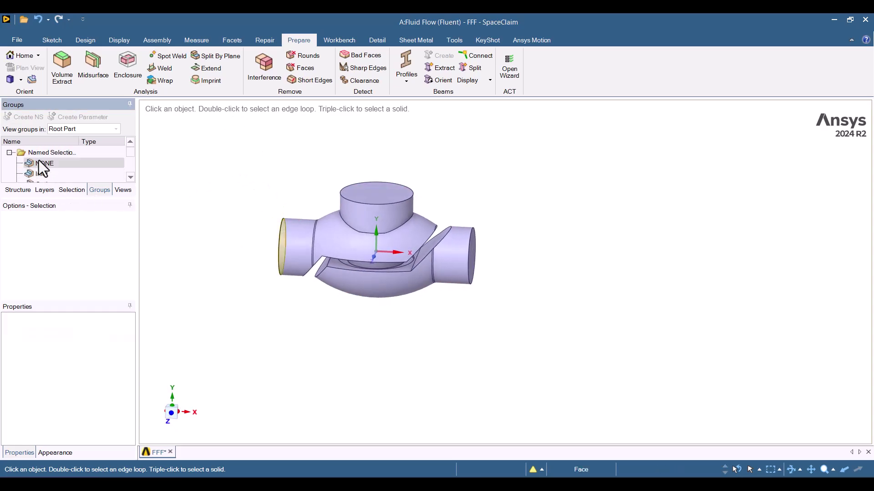
right_click(39, 161)
left_click(63, 201)
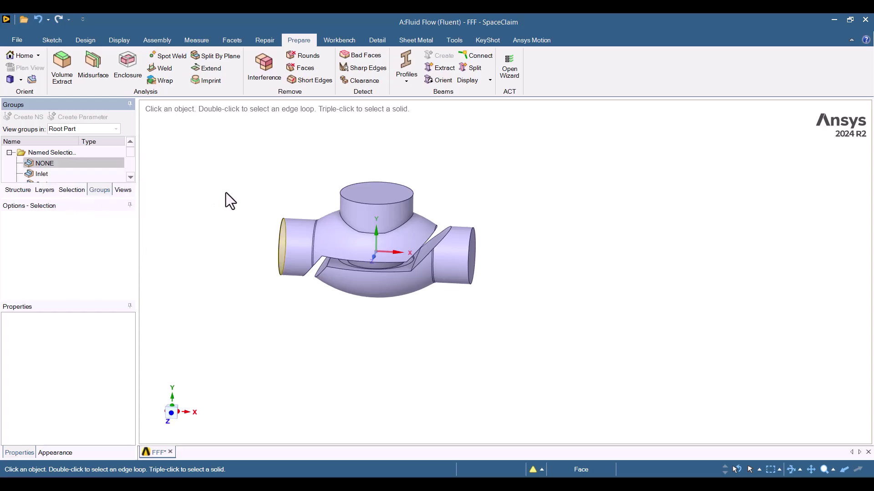
Pull the fluid's inlet end face outward by 100 mm to lengthen the inlet pipe section
middle_click_drag(240, 195, 212, 263)
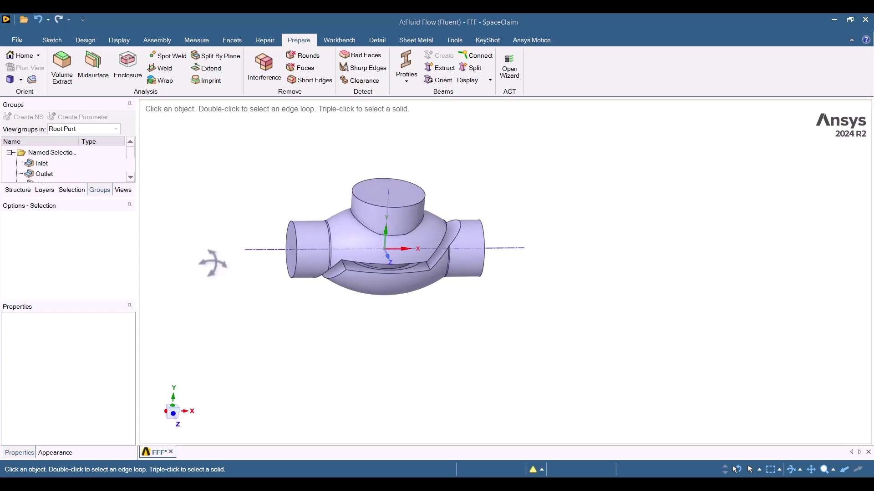
left_click(306, 225)
left_click(293, 187)
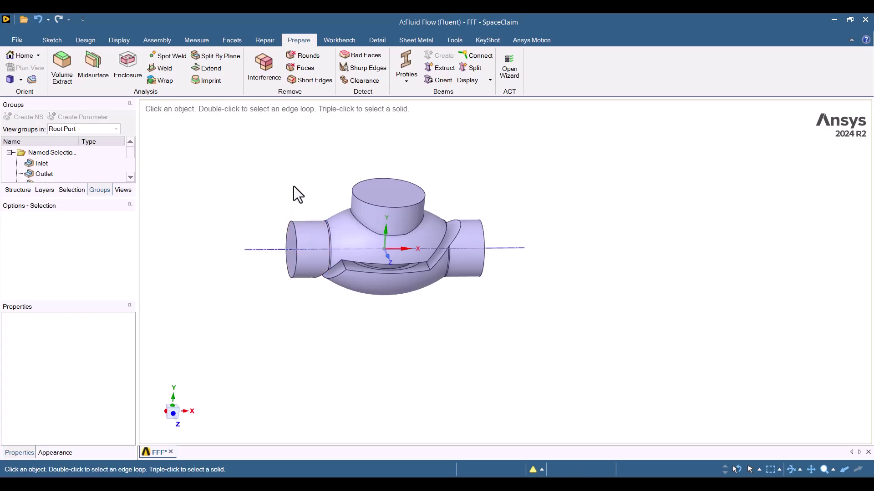
left_click(289, 239)
key("p")
type("00")
key("Escape")
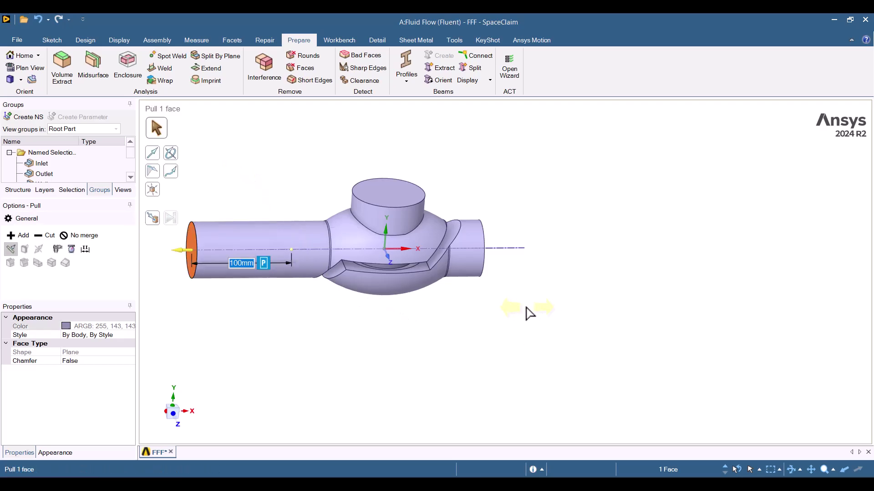
left_click(526, 308)
Pull the fluid's outlet end face outward by 100 mm and leave the Pull tool
middle_click_drag(526, 308, 483, 293)
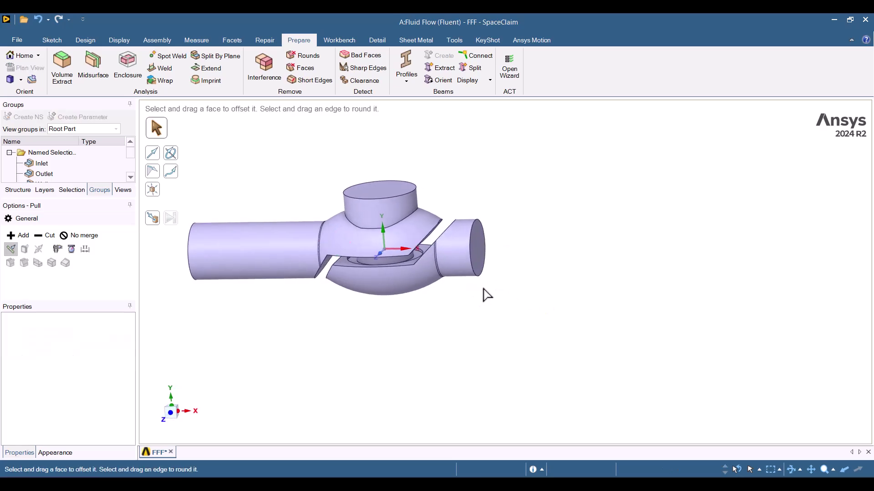
left_click(483, 249)
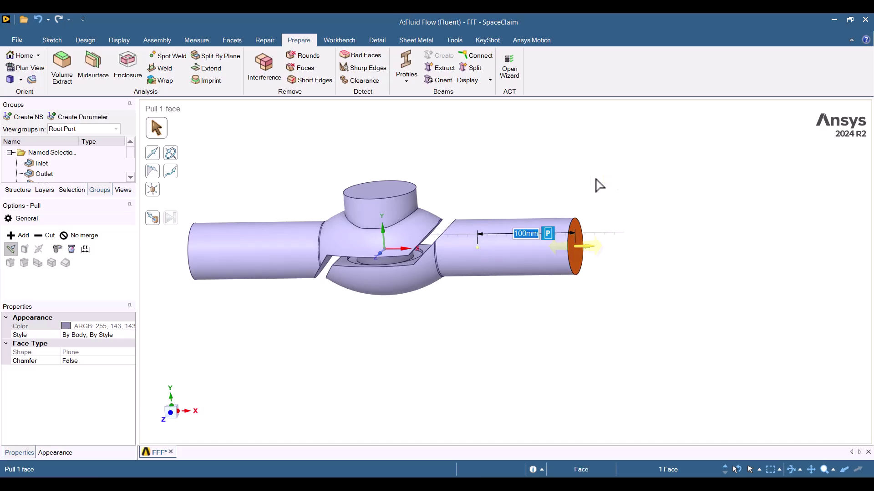
left_click(538, 346)
middle_click_drag(538, 345, 516, 364)
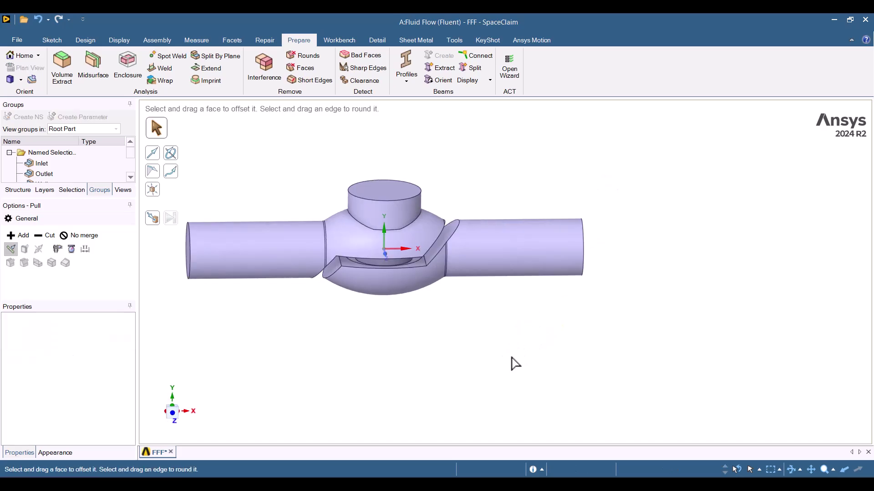
key("s")
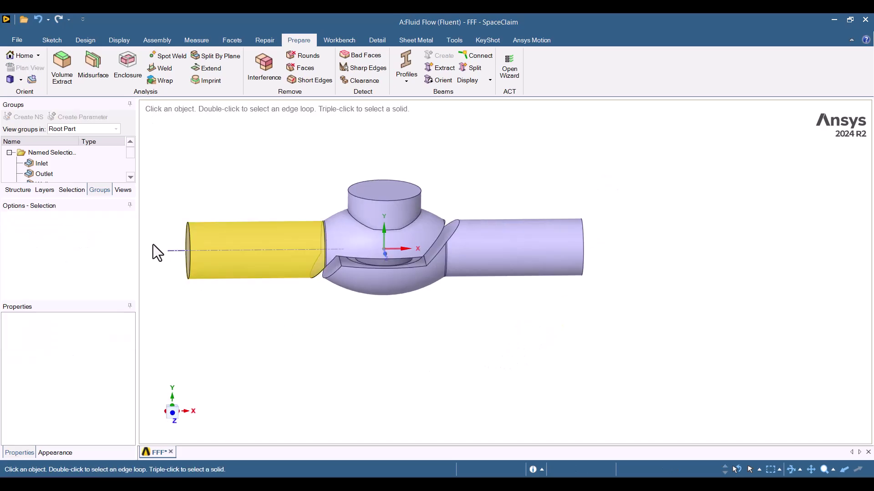
Show the Solid body again alongside the extended Fluid body
left_click(22, 192)
left_click(25, 126)
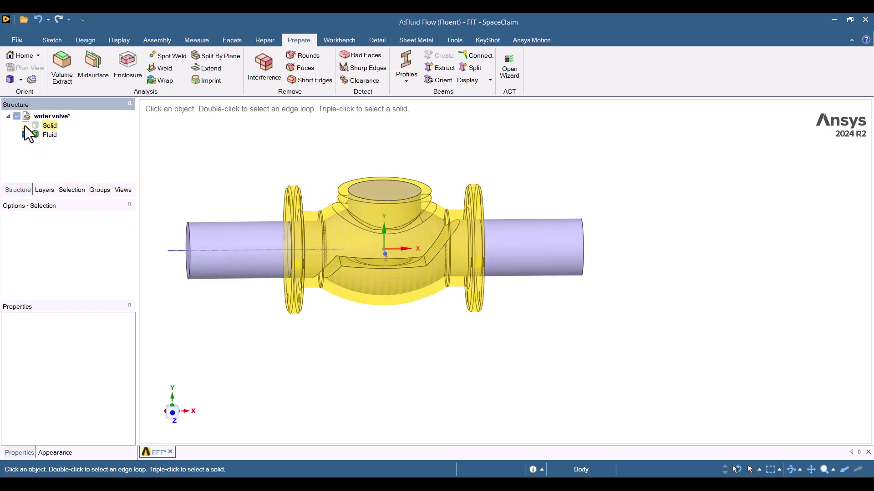
middle_click_drag(251, 168, 299, 175)
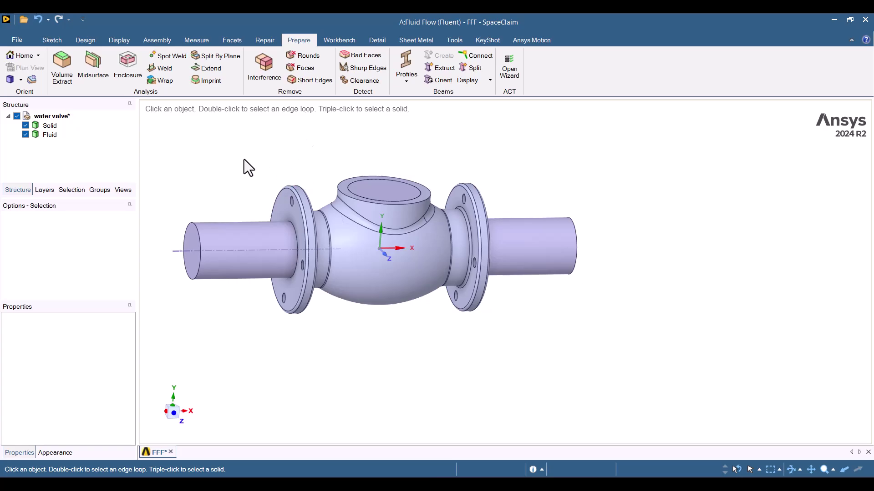
Check which faces the Inlet, Outlet and Walls named selections contain on the extended model
left_click(98, 191)
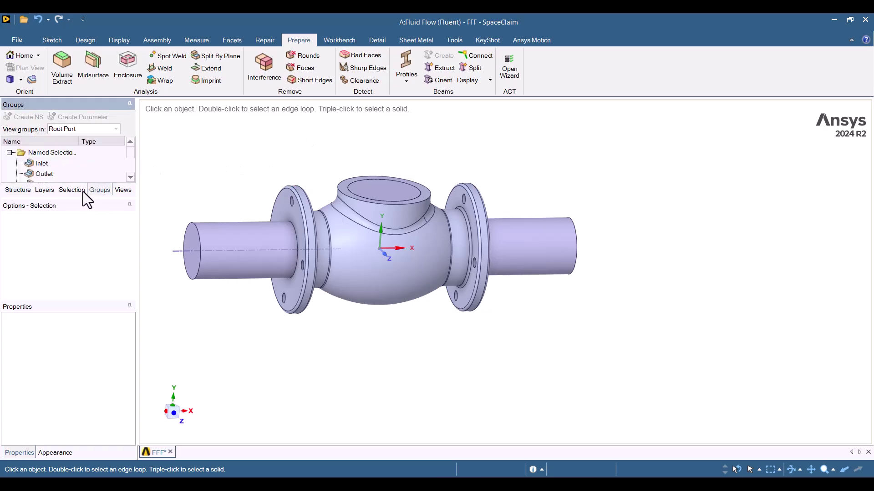
left_click(31, 162)
scroll(34, 163, "down", 1)
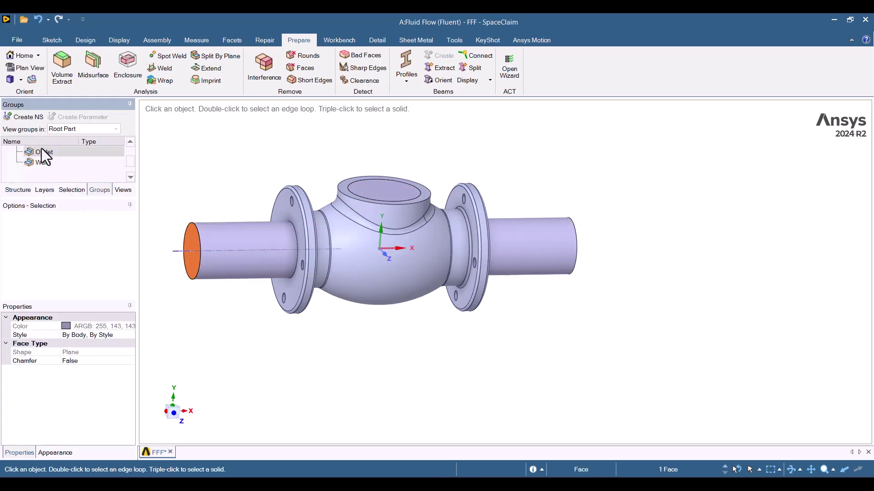
left_click(43, 152)
left_click(48, 162)
middle_click_drag(289, 163, 268, 139)
left_click(266, 142)
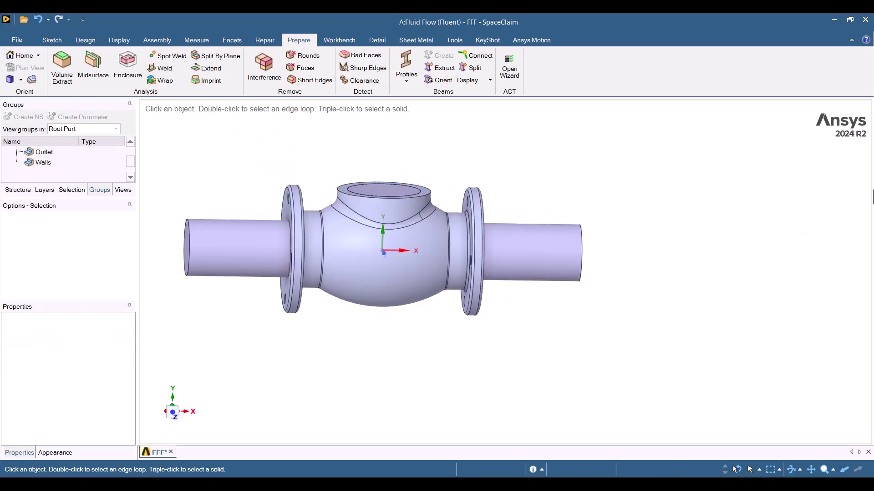
Close SpaceClaim and open the Fluid Flow (Fluent) system's mesh in Ansys Meshing from Workbench
left_click(864, 20)
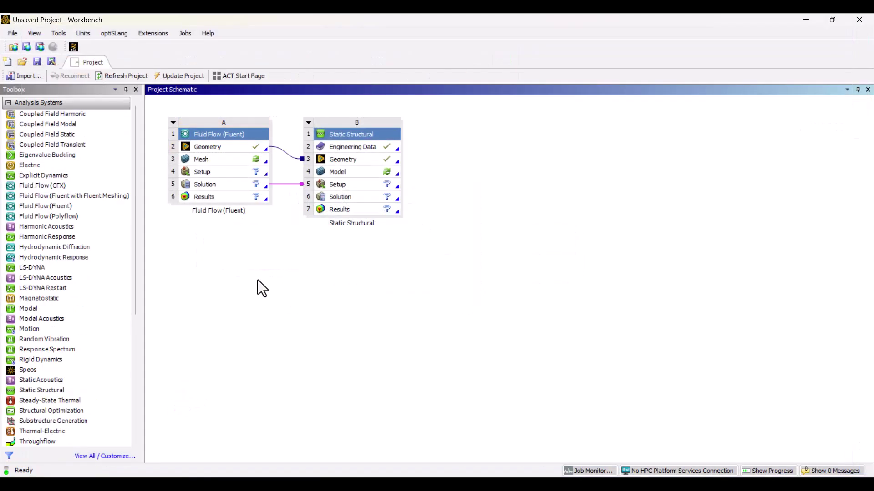
double_click(218, 160)
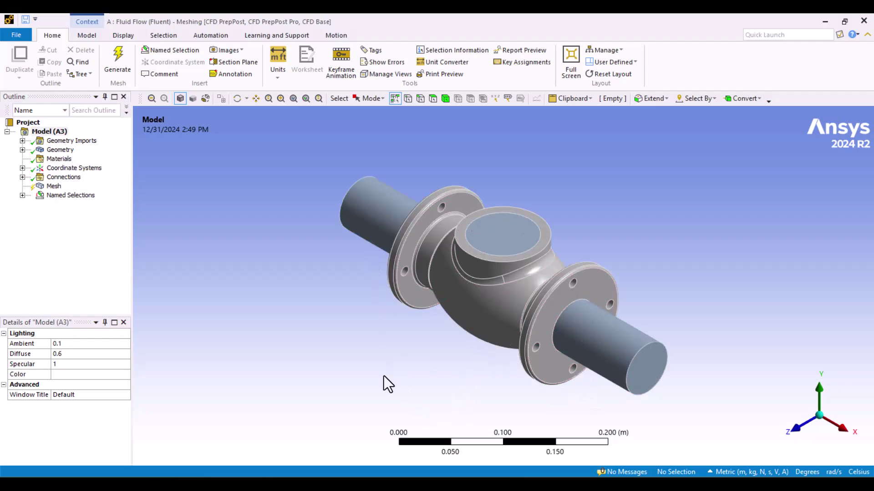
Suppress the Solid body and generate the default mesh on the Fluid body
left_click(22, 149)
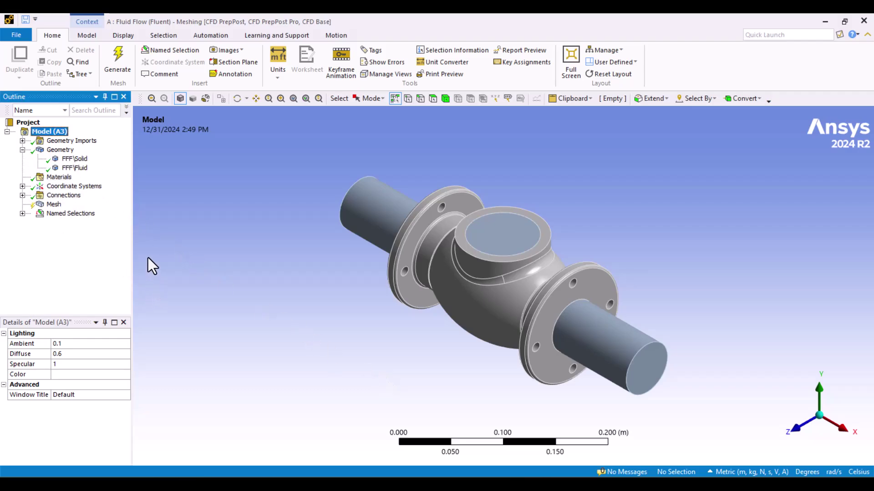
right_click(85, 157)
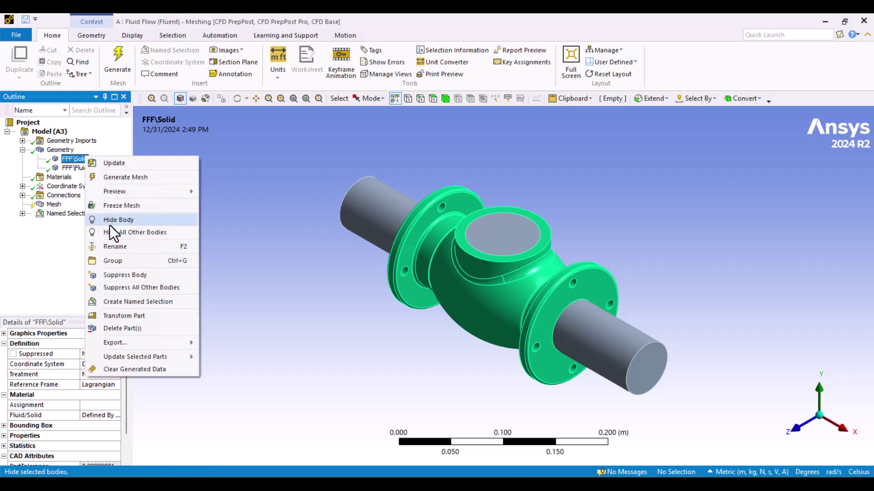
left_click(120, 274)
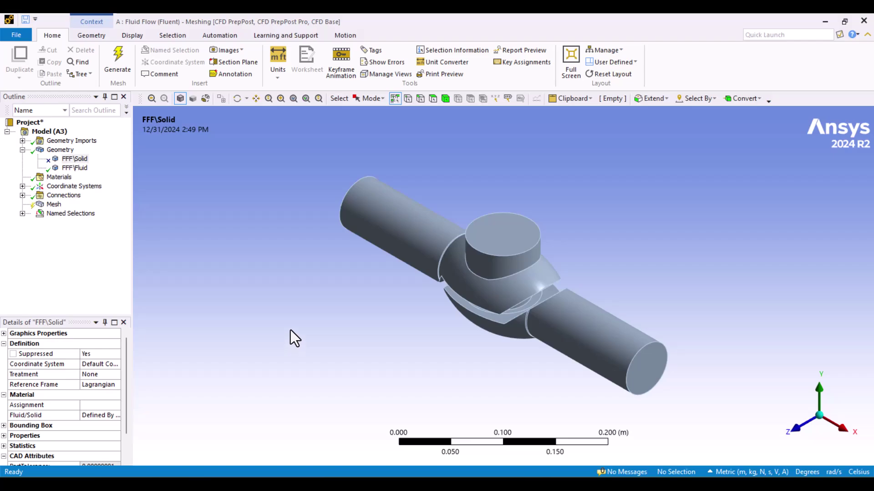
right_click(54, 205)
left_click(68, 239)
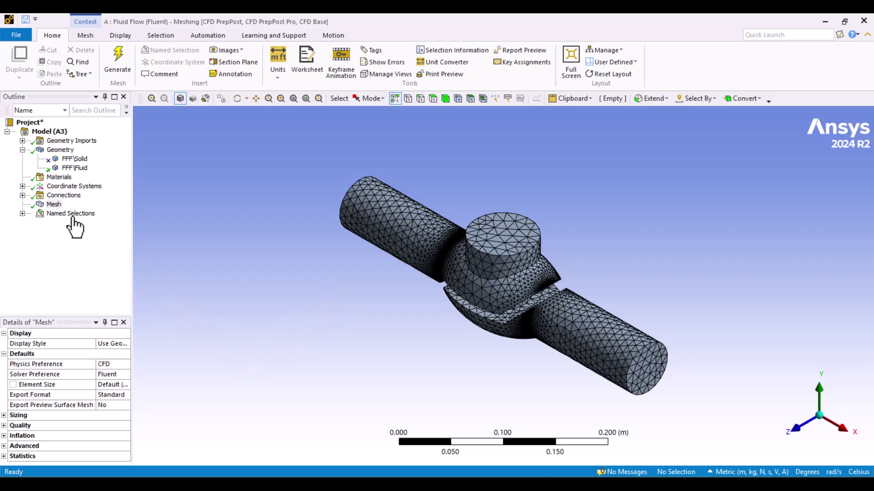
Insert a mesh sizing control and scope it to the whole Fluid body
right_click(57, 204)
mouse_move(70, 208)
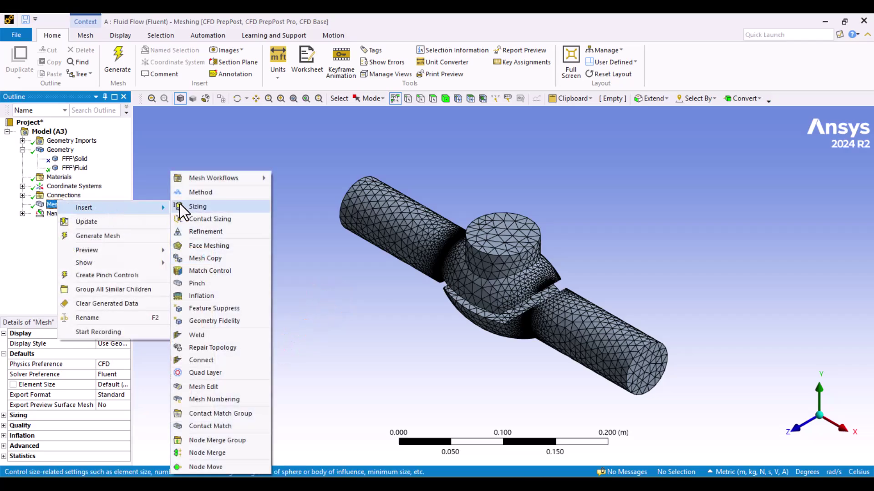
left_click(179, 204)
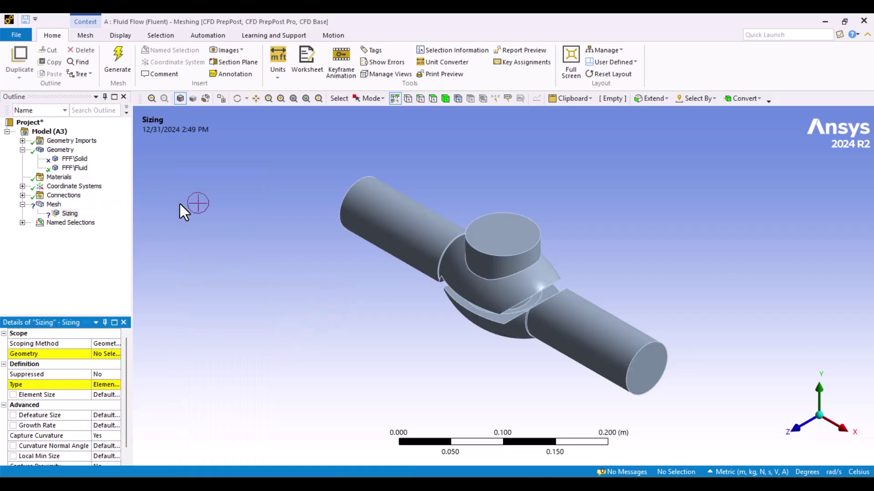
left_click(445, 98)
left_click(483, 250)
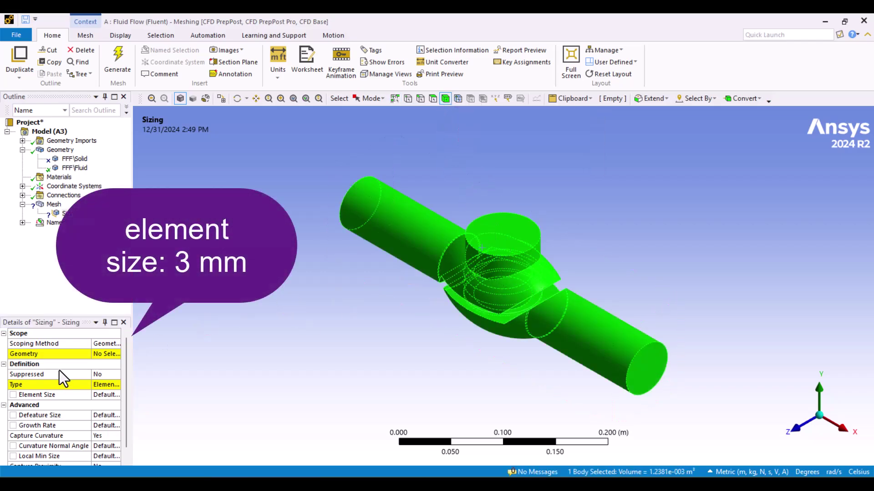
left_click(96, 357)
left_click(97, 356)
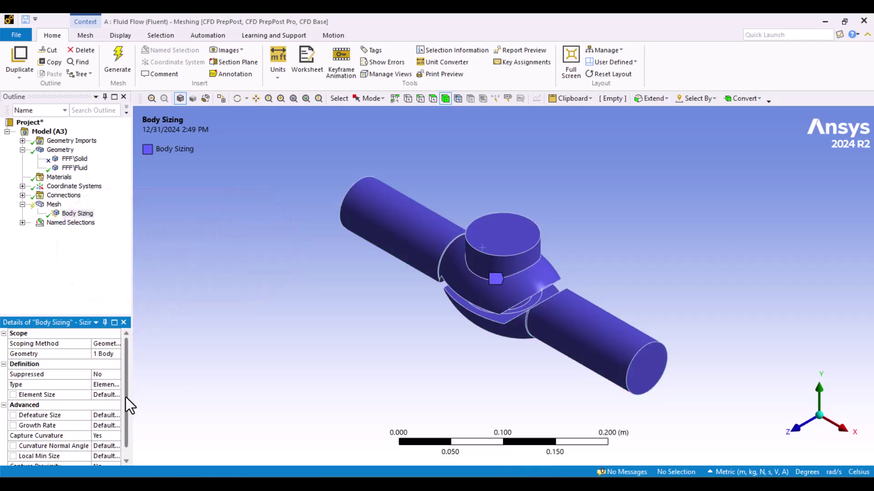
Set the body sizing's element size to 0.003 m and regenerate the mesh
left_click_drag(132, 396, 189, 396)
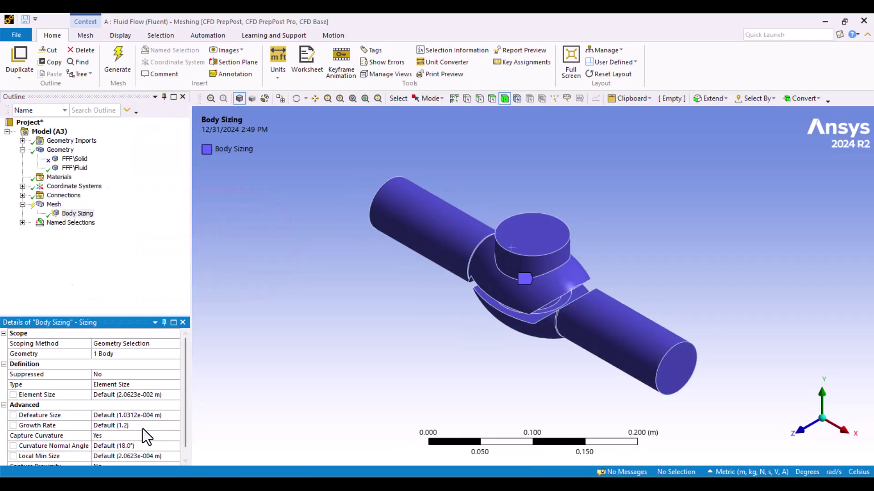
left_click(137, 395)
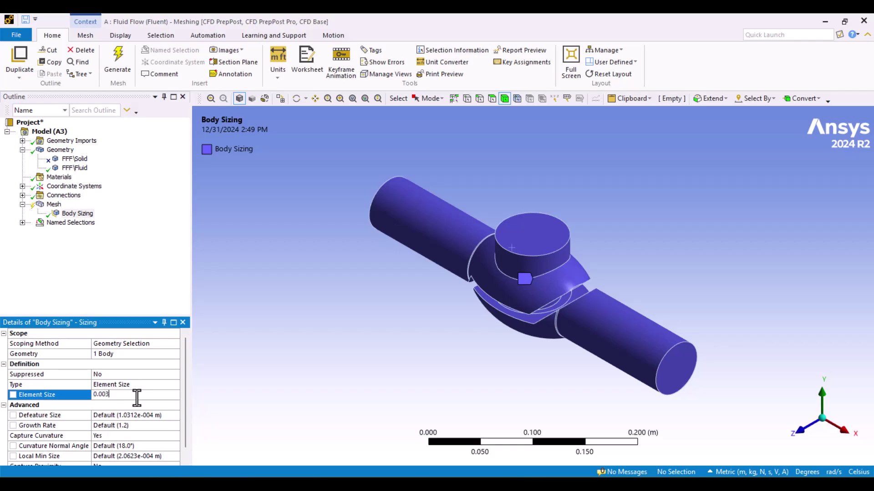
type("0.003")
key("Return")
left_click(54, 204)
right_click(57, 204)
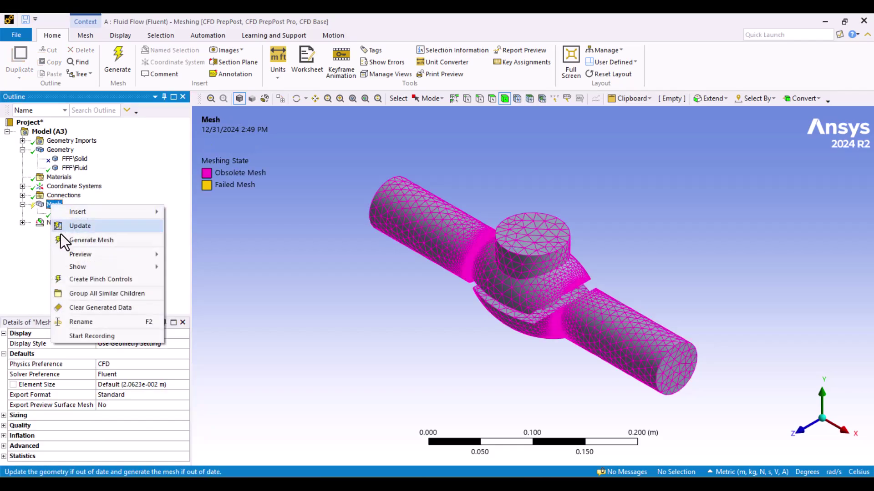
left_click(94, 238)
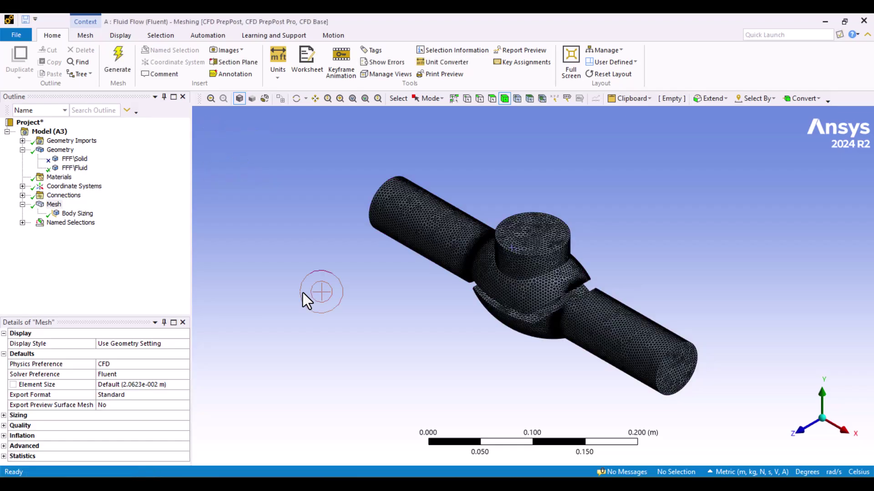
scroll(594, 381, "up", 4)
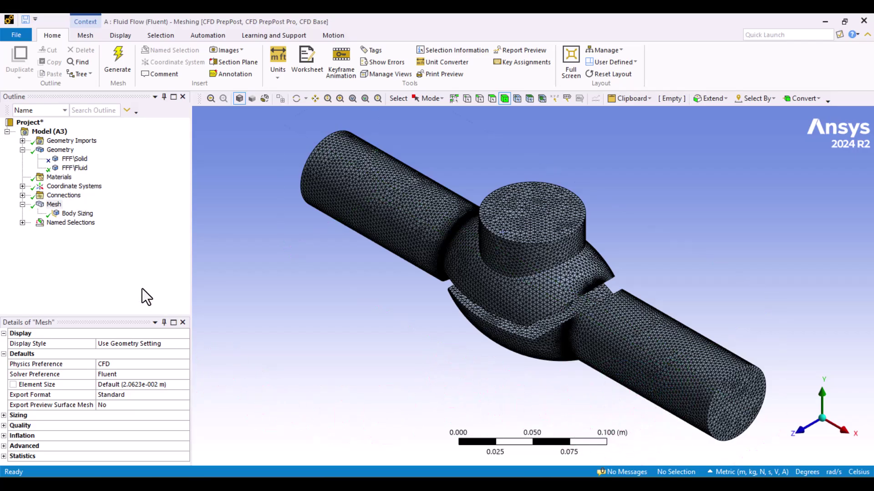
Insert an inflation control in the mesh and scope it to the Fluid body
right_click(49, 204)
mouse_move(51, 212)
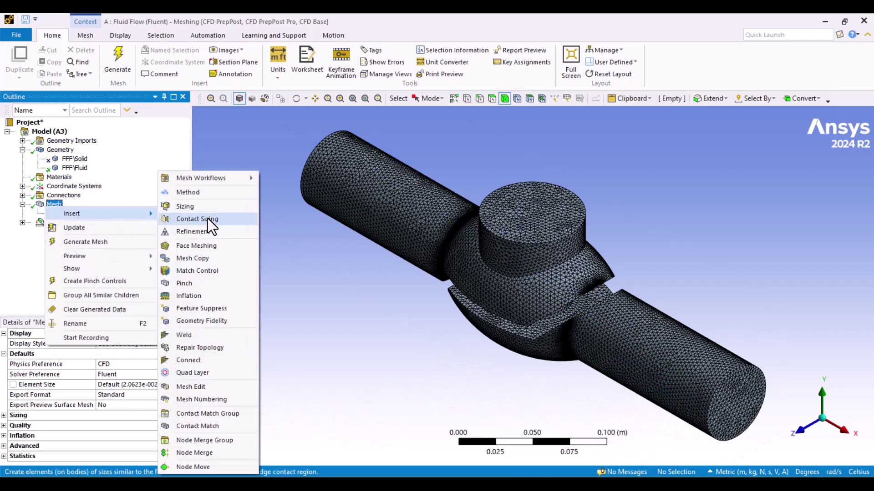
left_click(187, 296)
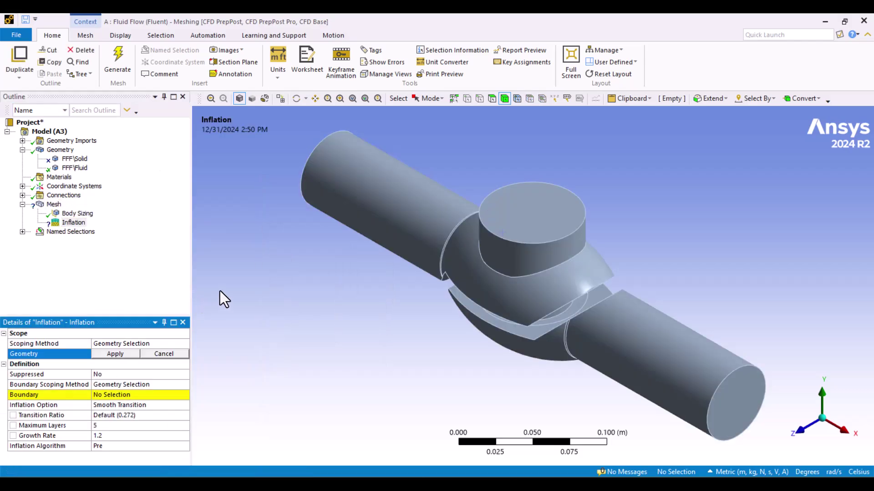
left_click(349, 215)
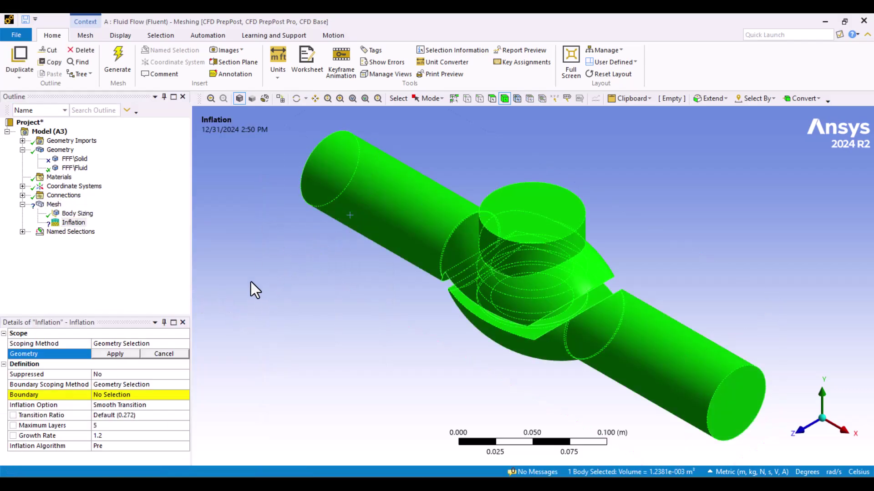
left_click(112, 353)
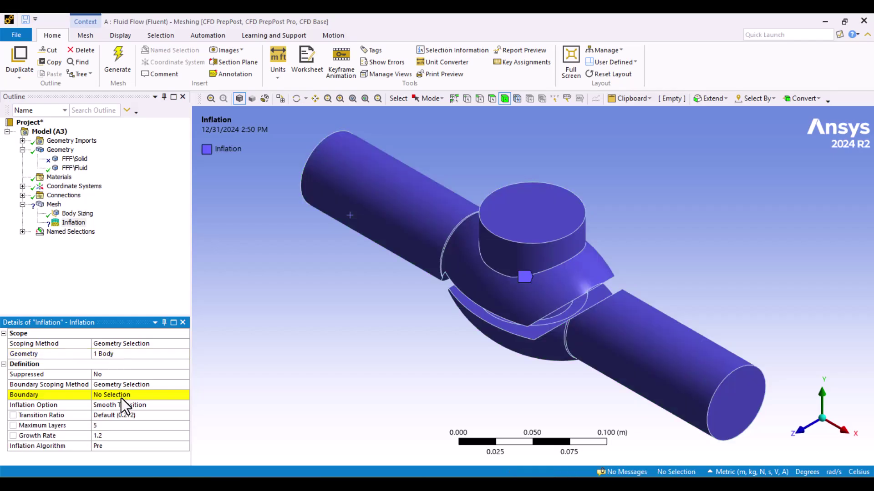
Set the inflation boundary to the 10 wall faces of the pipes, valve body and neck, leaving out the flat end faces
left_click(121, 396)
left_click(687, 385)
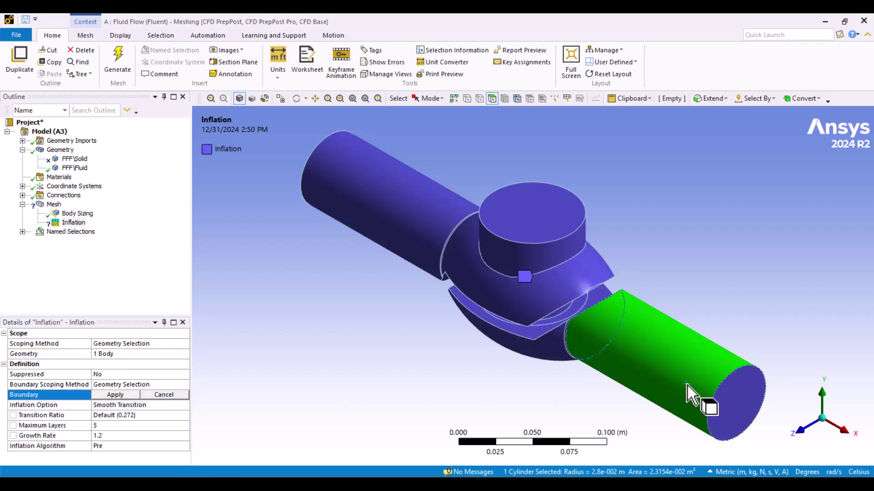
key("F11")
left_click(406, 242, "ctrl")
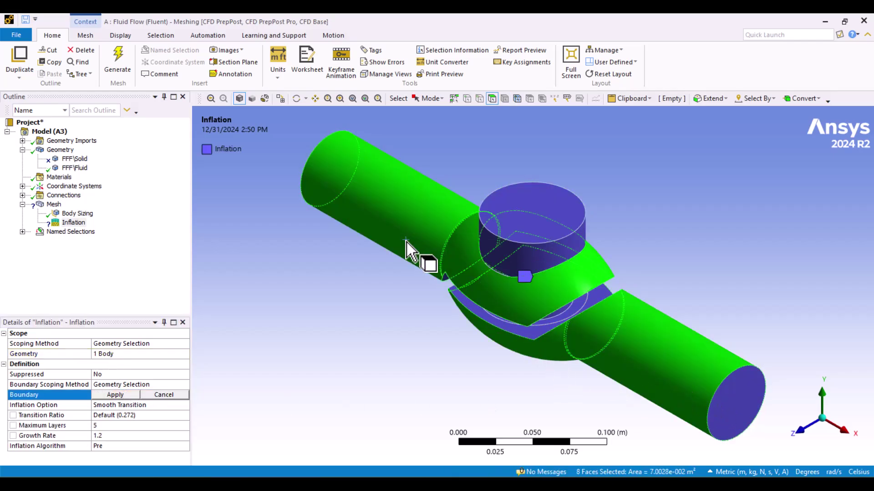
left_click(495, 273, "ctrl")
mouse_move(493, 296)
middle_mouse_down()
mouse_move(482, 294)
mouse_move(511, 308)
mouse_move(511, 289)
mouse_move(478, 341)
mouse_move(471, 331)
mouse_move(503, 302)
middle_mouse_up()
left_click(506, 309, "ctrl")
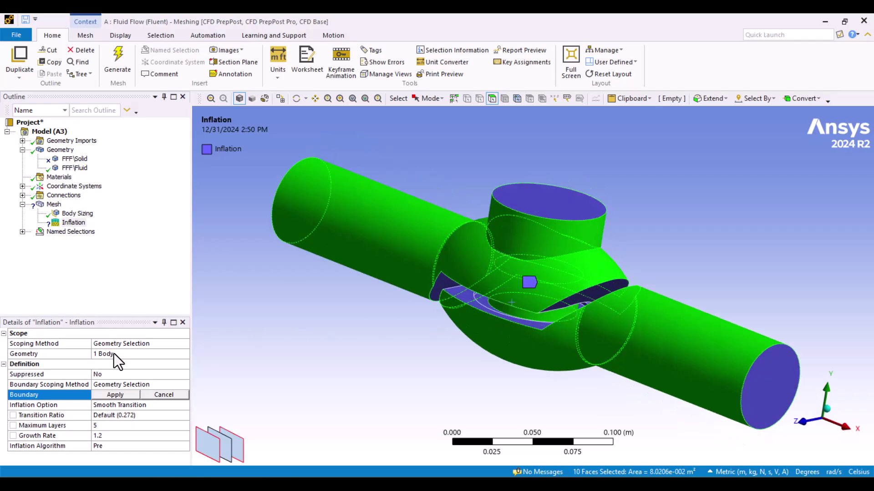
left_click(115, 395)
middle_click_drag(335, 374, 408, 390)
Regenerate the mesh with the inflation control and inspect the layers along the rim of the neck's circular face
right_click(53, 206)
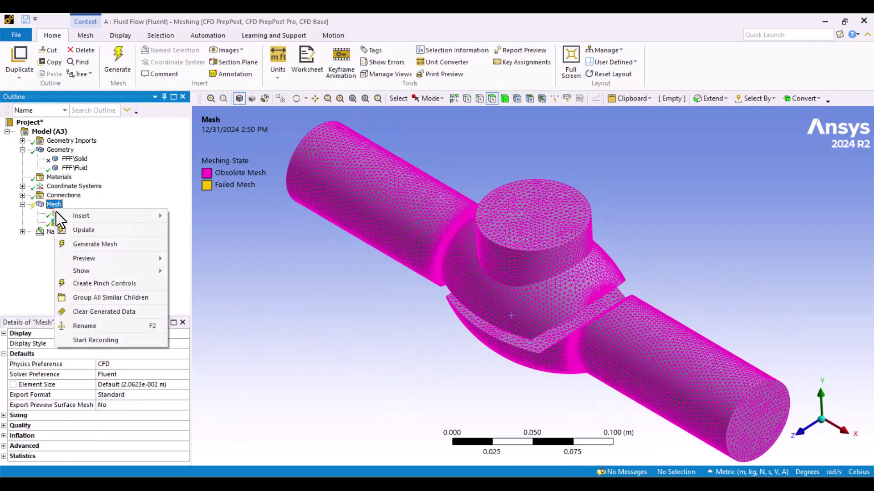
left_click(90, 245)
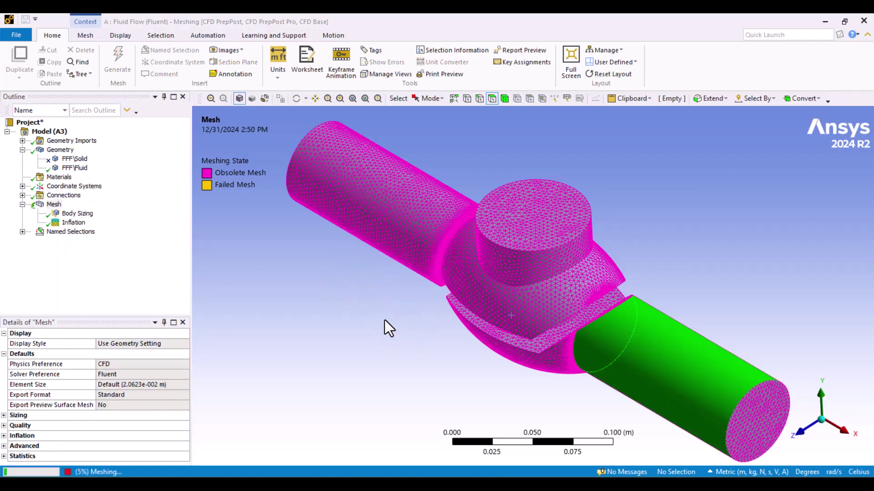
scroll(384, 320, "down", 1)
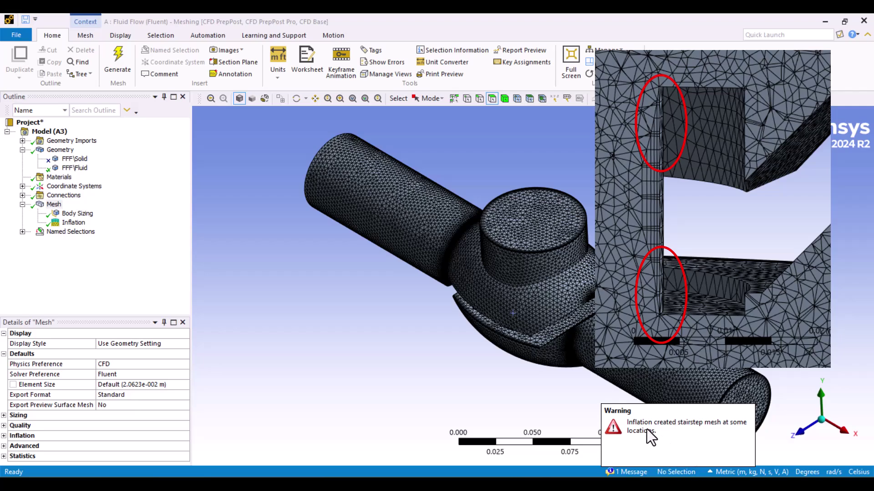
middle_click_drag(646, 364, 619, 291)
middle_click_drag(506, 311, 610, 269)
scroll(460, 244, "up", 10)
mouse_move(460, 244)
middle_mouse_down()
mouse_move(496, 272)
mouse_move(709, 191)
middle_mouse_up()
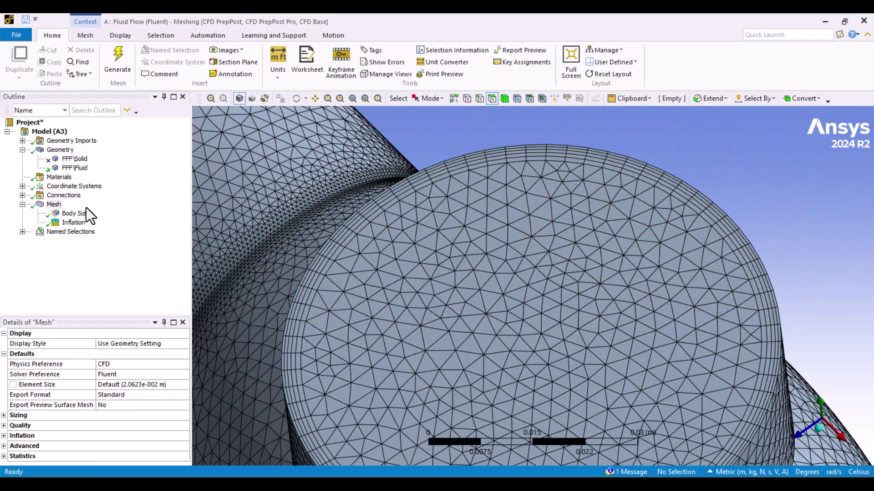
Review the inflation settings and check the faces in the Inlet, Outlet and Walls named selections
left_click(74, 222)
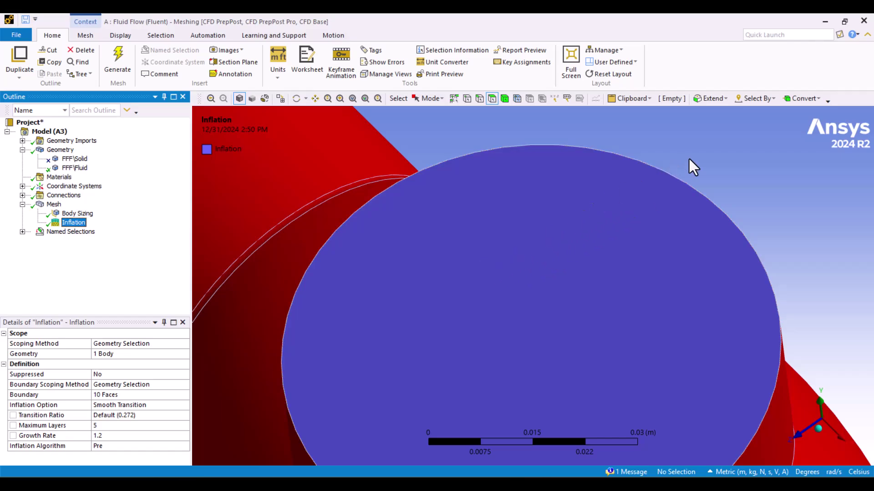
scroll(688, 159, "down", 10)
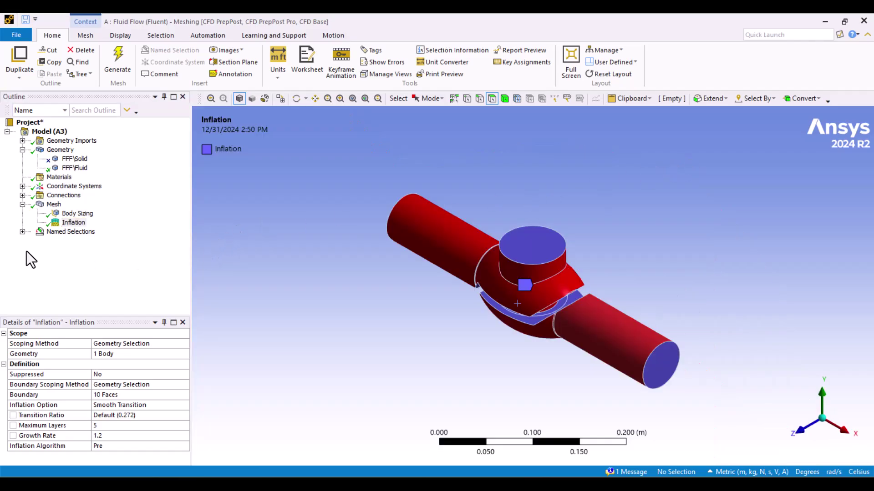
left_click(22, 232)
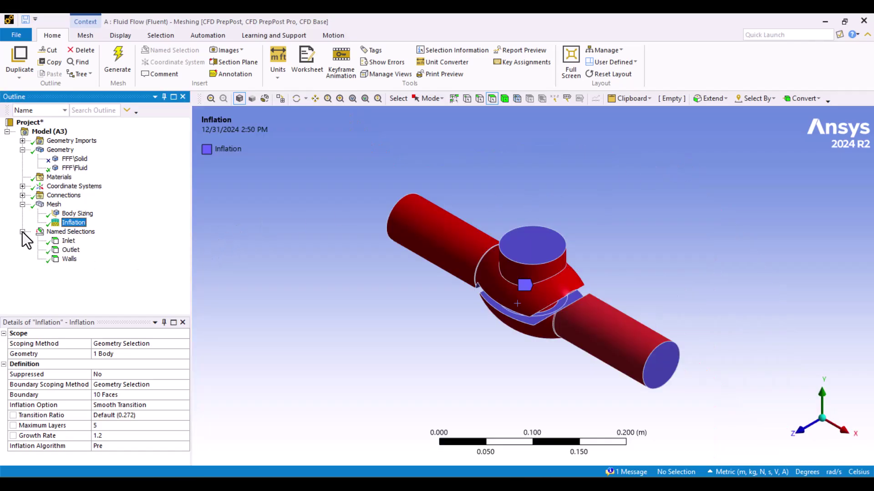
left_click(68, 241)
left_click(66, 250)
left_click(68, 259)
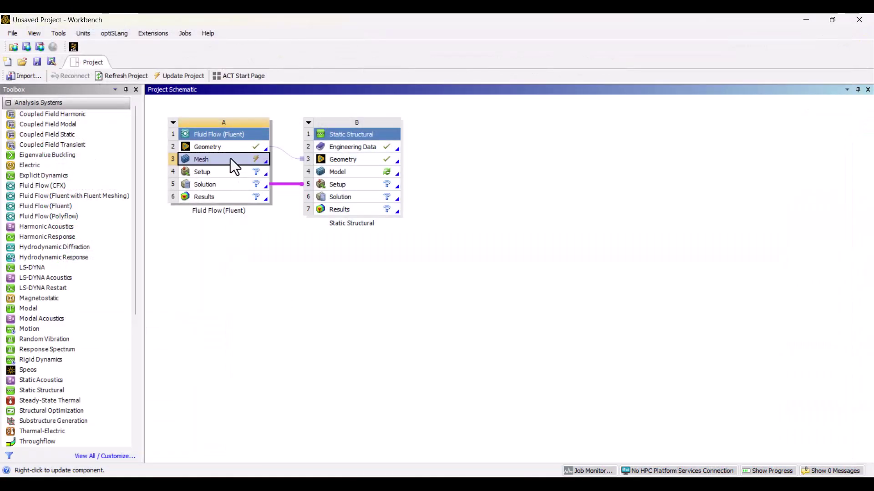
Switch to Workbench, update the Fluid Flow (Fluent) mesh and launch its setup in double precision with 16 solver processes
right_click(231, 158)
left_click(257, 219)
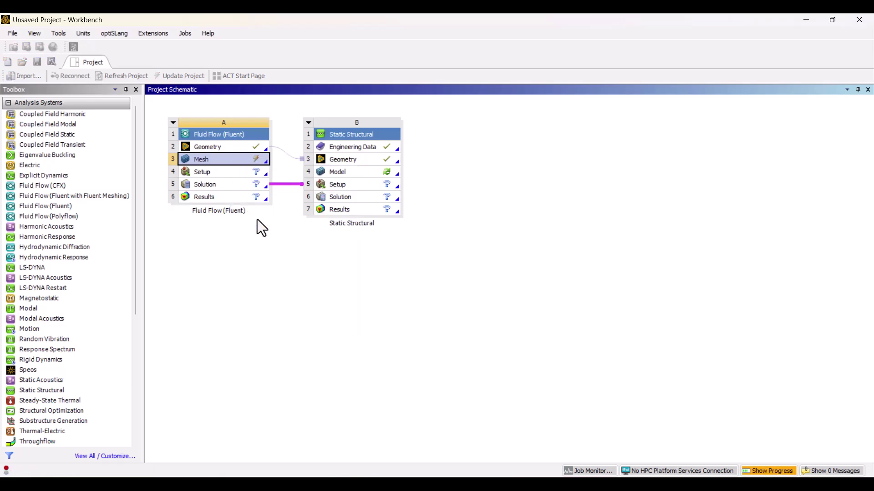
double_click(222, 174)
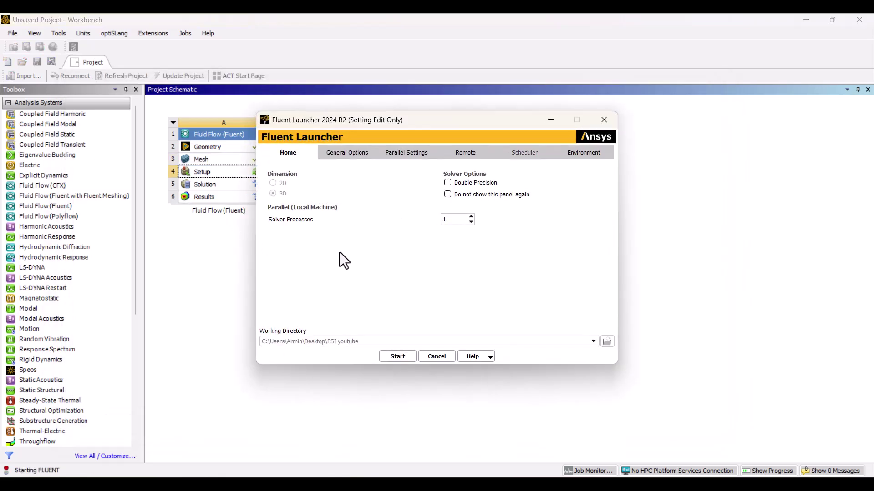
left_click(447, 182)
left_click(390, 355)
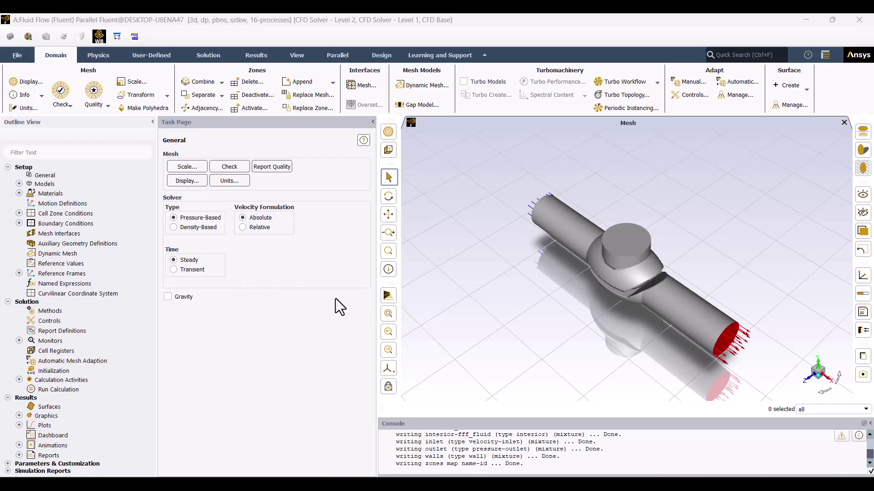
Copy water-liquid (h2o<l>) from the Fluent database into the fluid materials and close the material dialogs
left_click(19, 194)
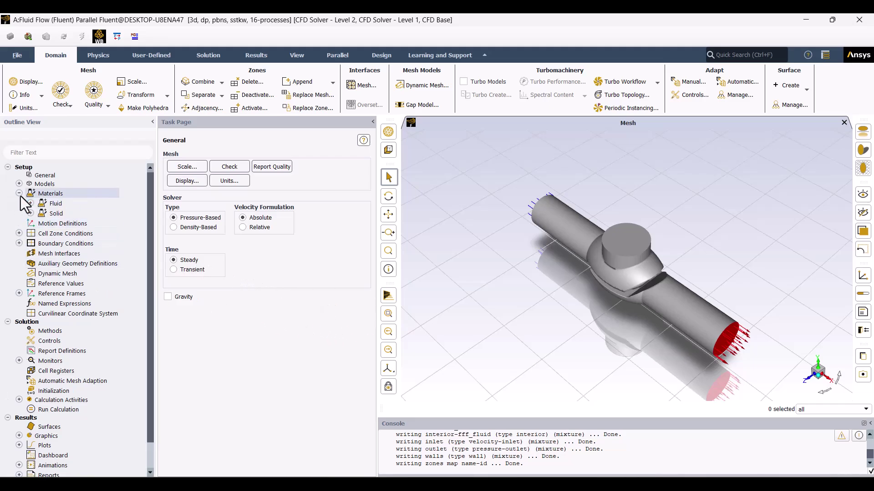
left_click(30, 204)
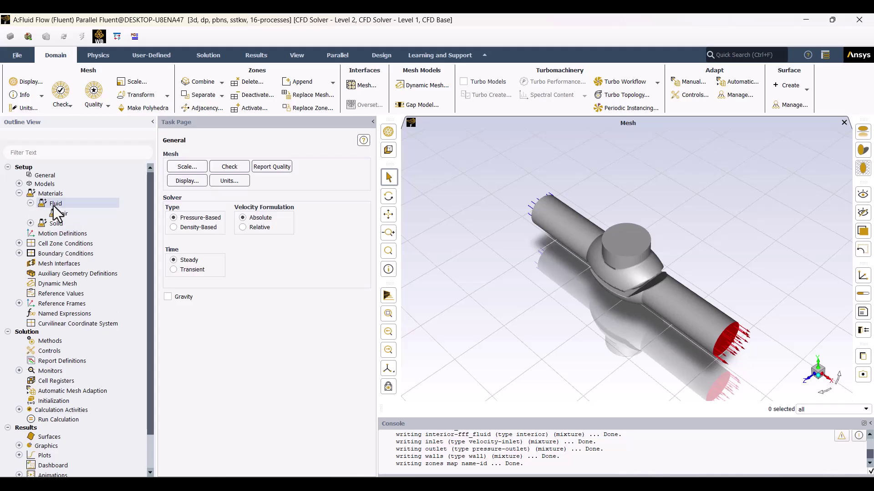
double_click(59, 210)
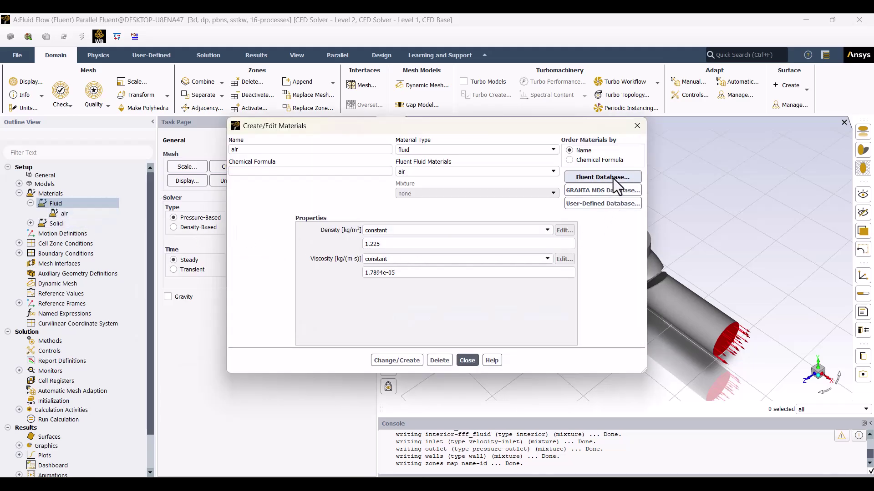
left_click(613, 179)
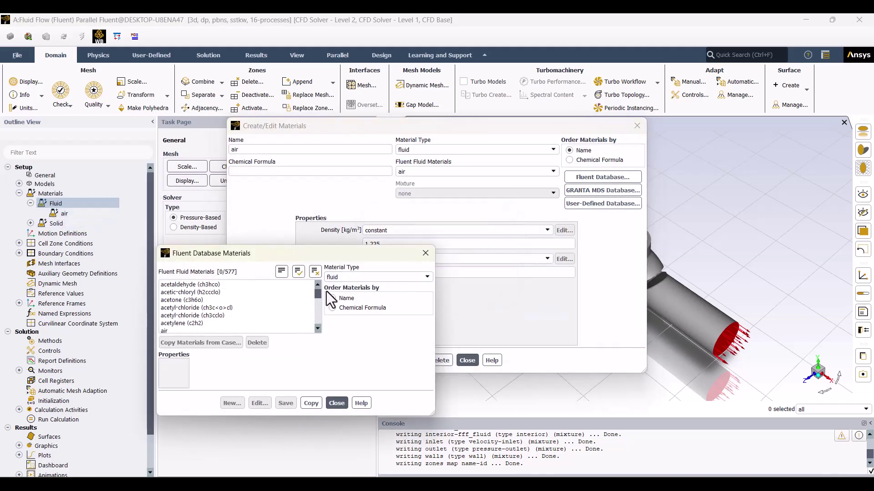
left_click_drag(318, 293, 312, 353)
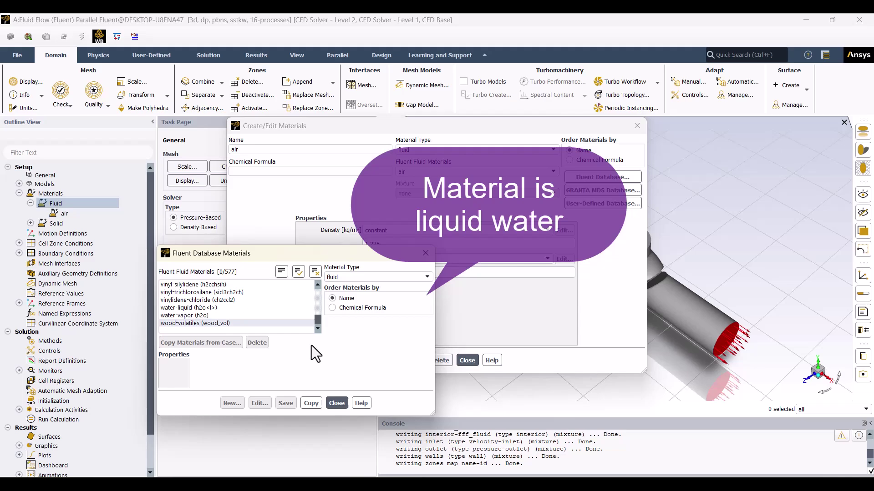
left_click(176, 309)
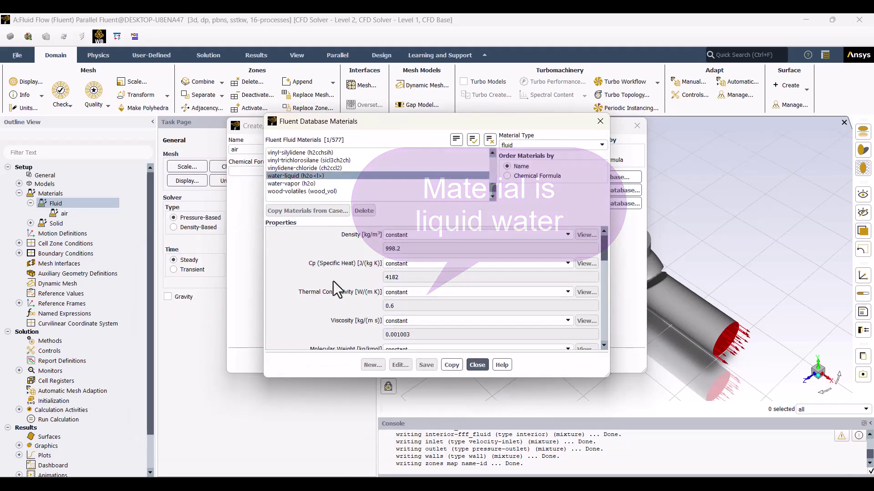
left_click(449, 367)
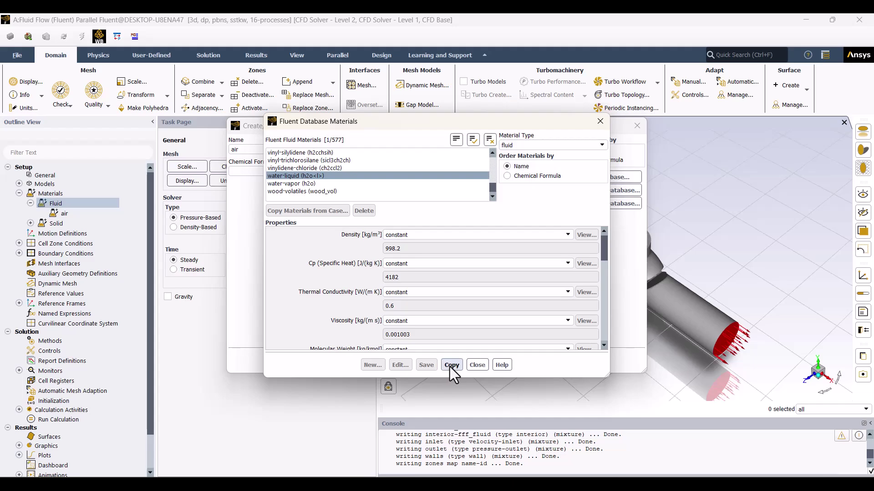
left_click(474, 366)
left_click(476, 363)
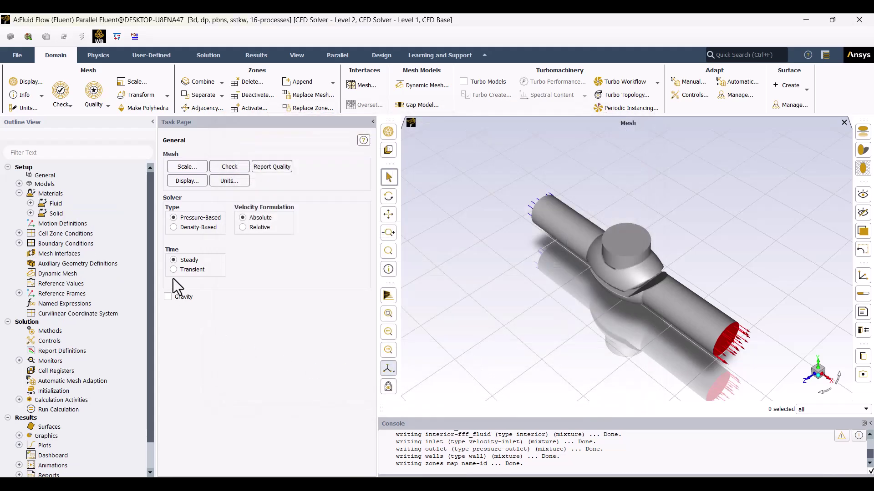
Assign water-liquid as the material of the fff_fluid cell zone and close its settings
left_click(30, 203)
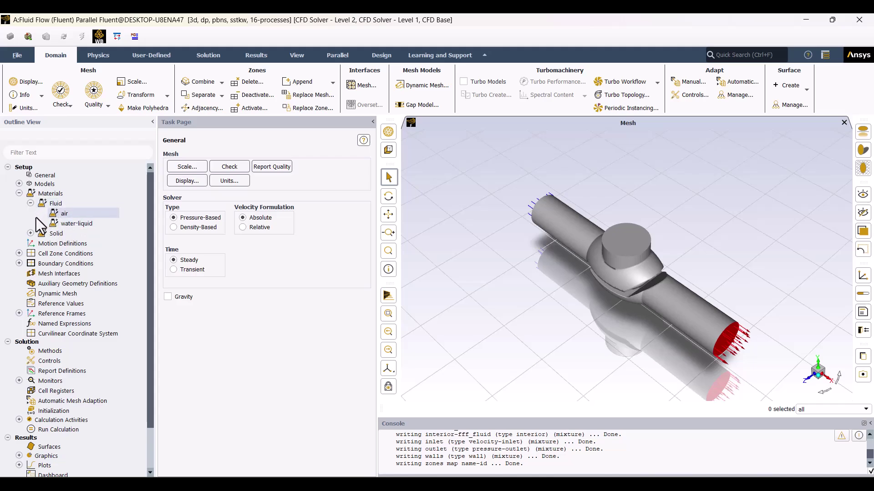
left_click(17, 255)
left_click(30, 264)
right_click(80, 275)
key("Escape")
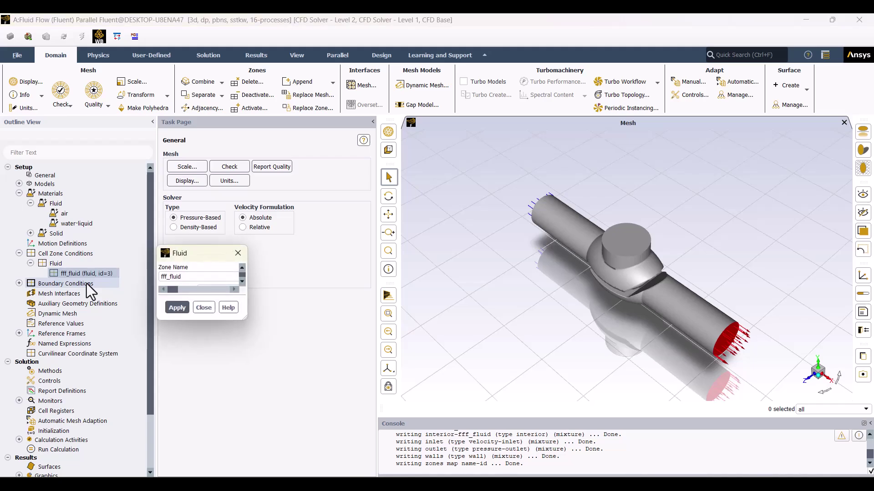
left_click(204, 291)
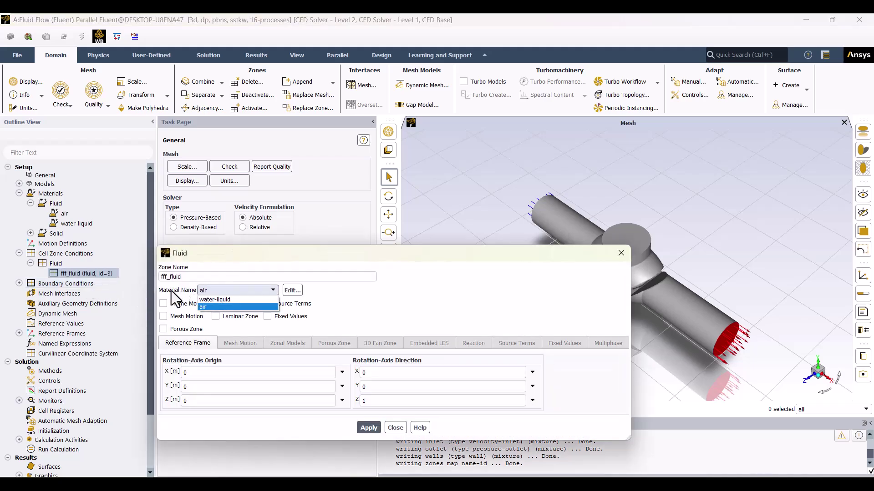
left_click(212, 300)
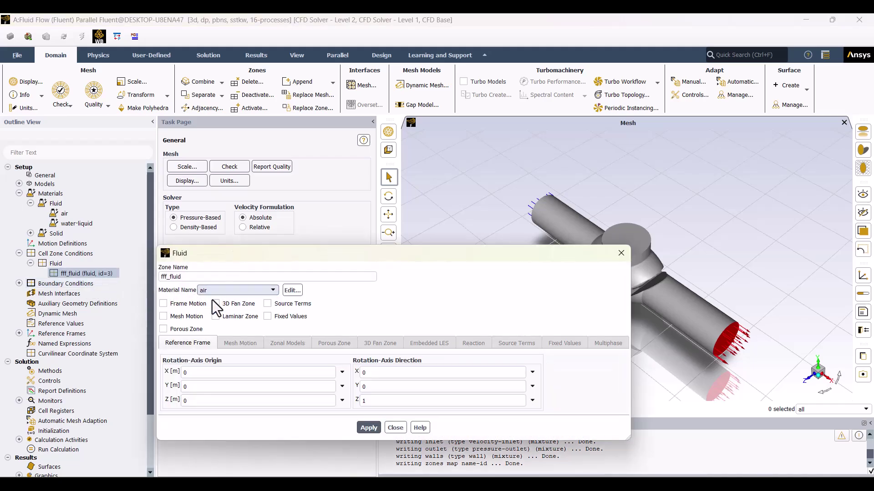
left_click(359, 428)
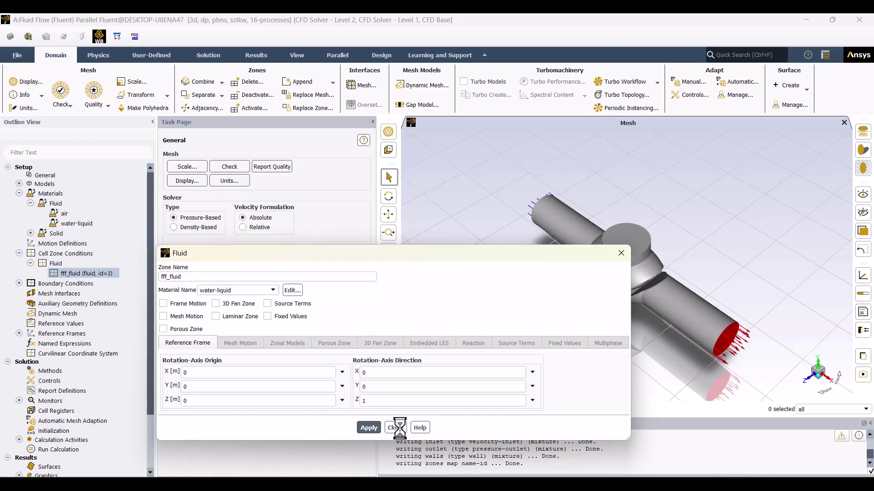
left_click(395, 427)
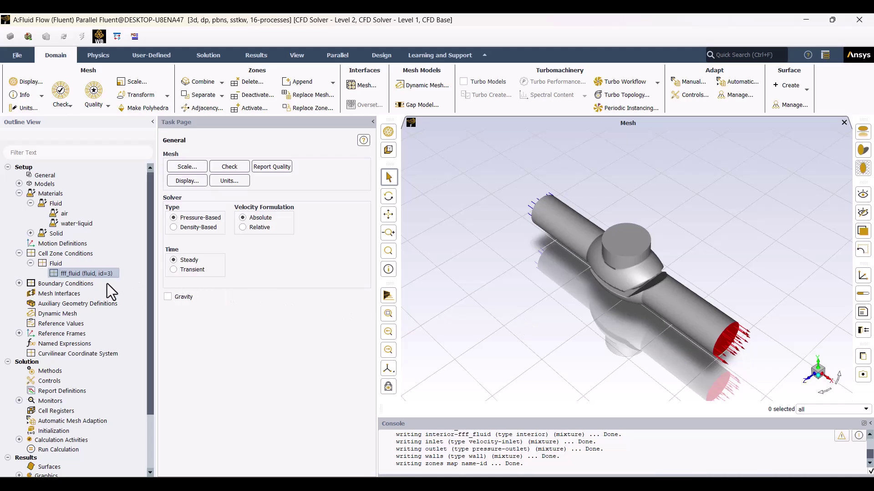
Set the velocity magnitude of the inlet boundary condition to 5 m/s and apply it
left_click(19, 283)
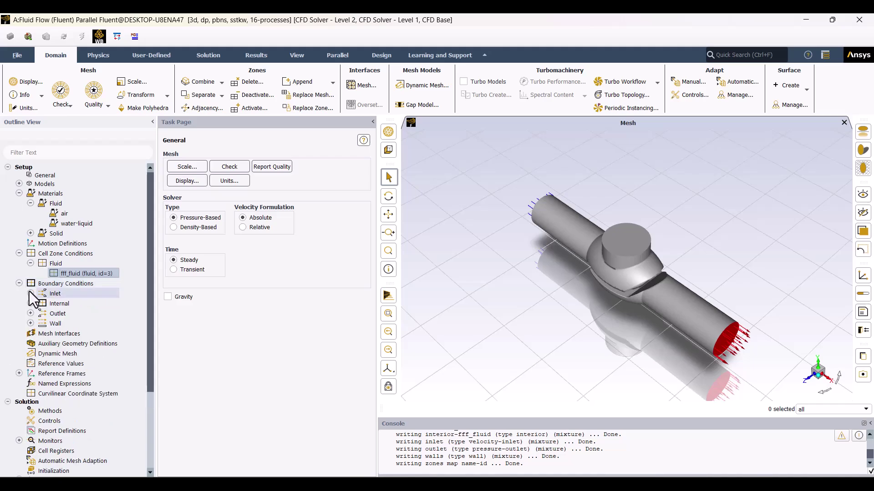
left_click(30, 293)
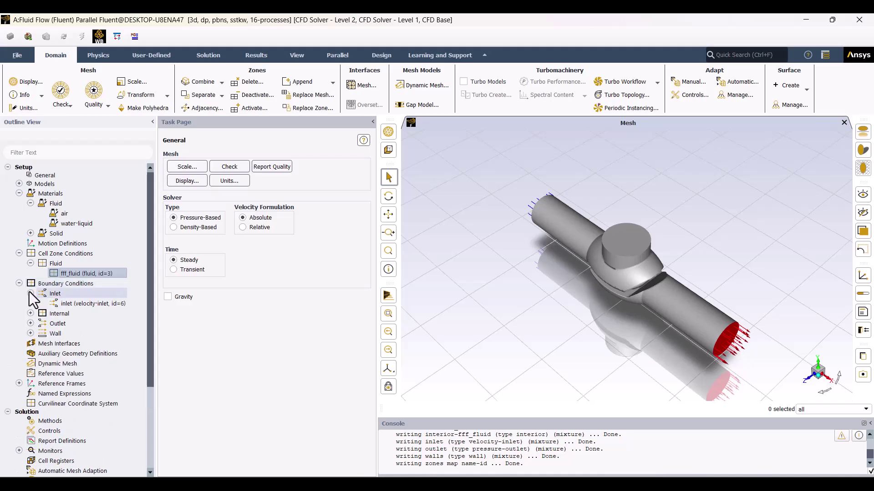
left_click(69, 308)
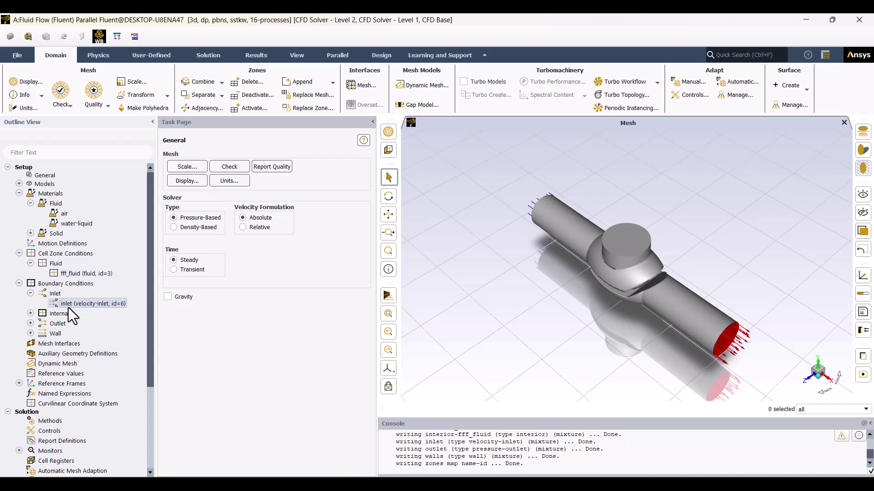
double_click(68, 308)
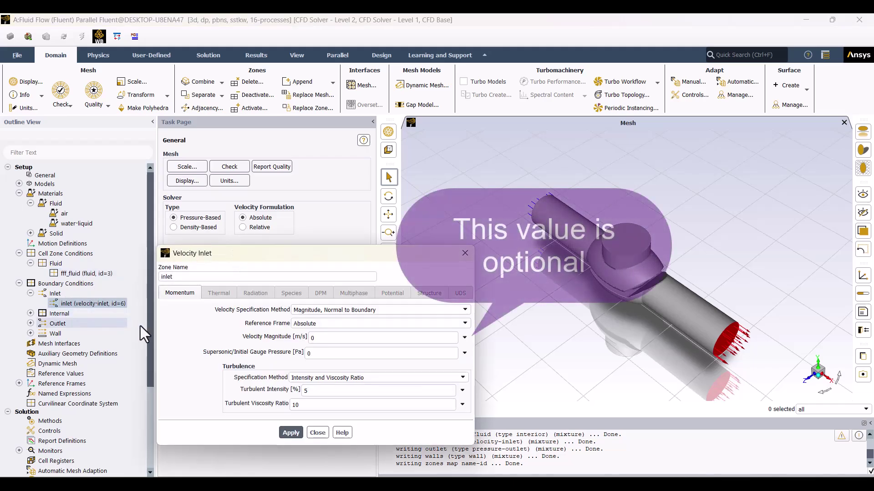
left_click(365, 343)
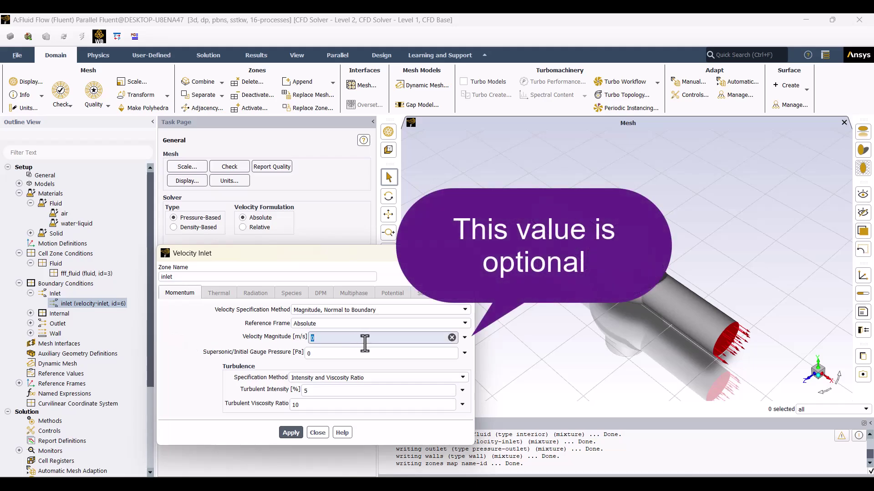
type("5")
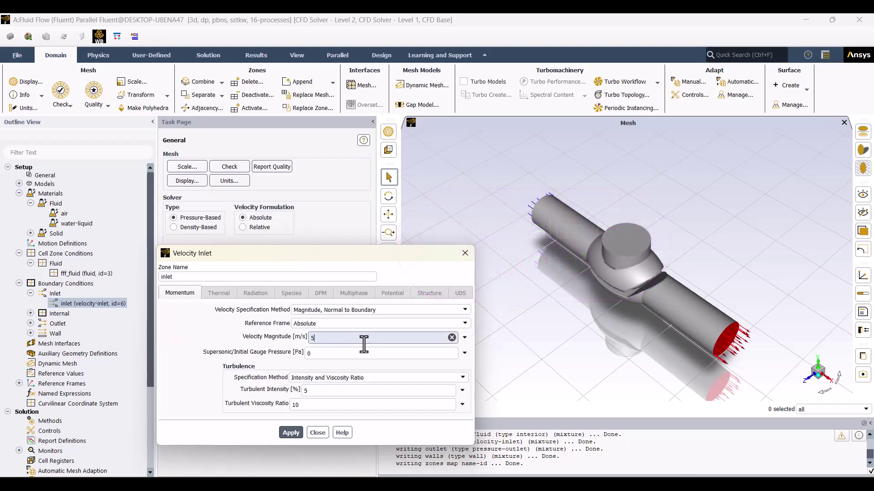
left_click(294, 435)
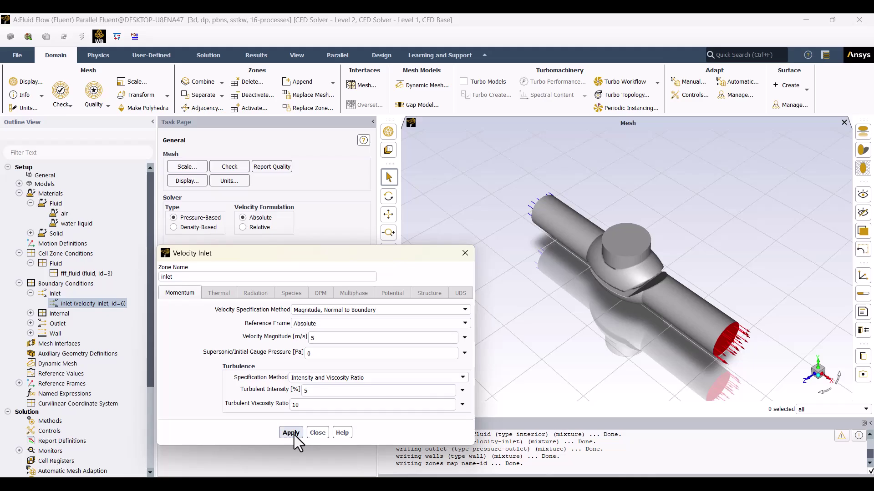
left_click(317, 433)
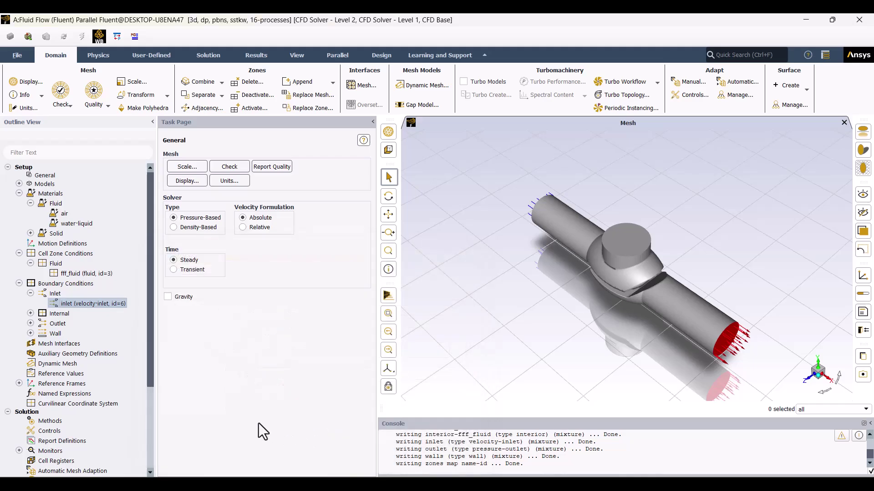
Change the outlet boundary condition's type to outflow
left_click(30, 323)
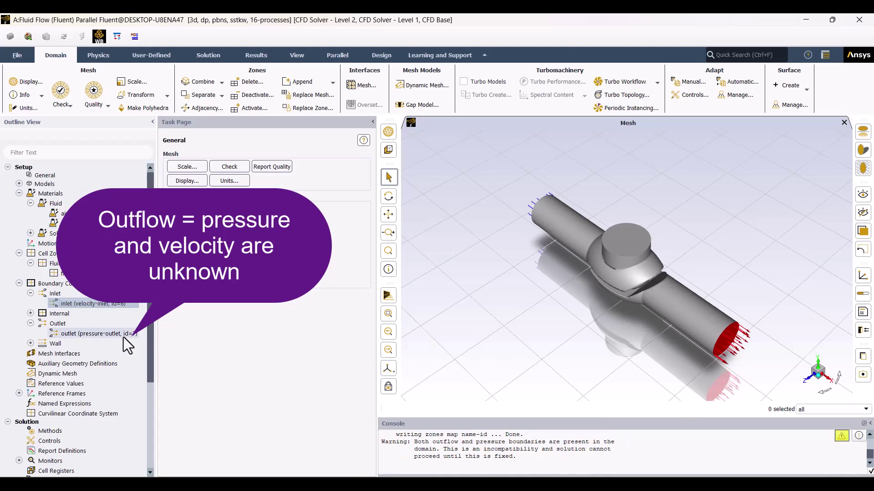
right_click(110, 334)
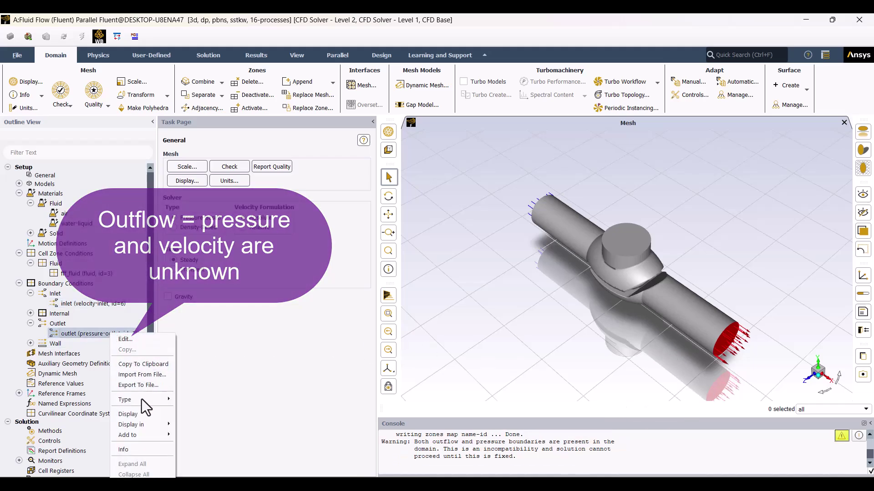
mouse_move(146, 403)
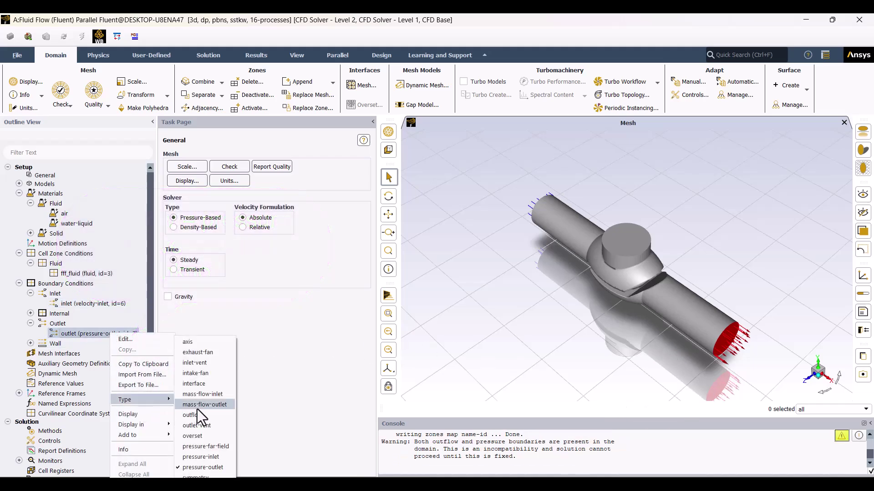
left_click(211, 415)
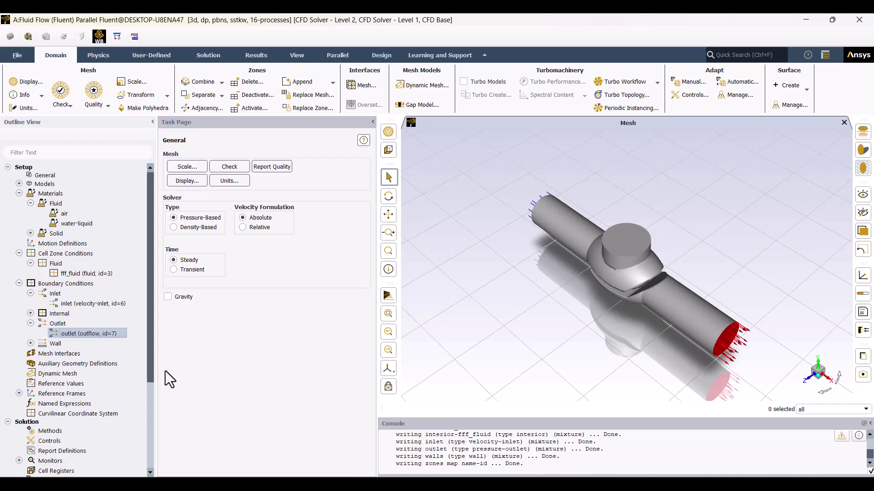
Set the solution methods to the PISO scheme with the Local Time Step pseudo time method, and open the solution controls
left_click(49, 432)
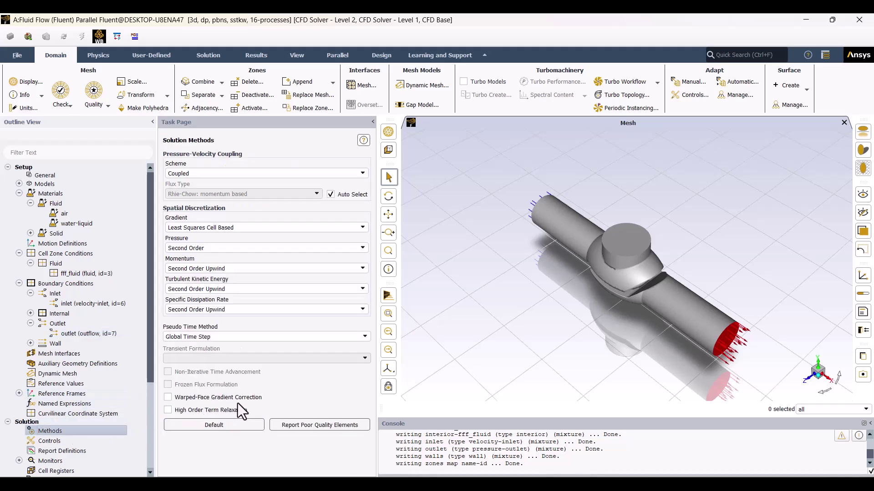
left_click(217, 173)
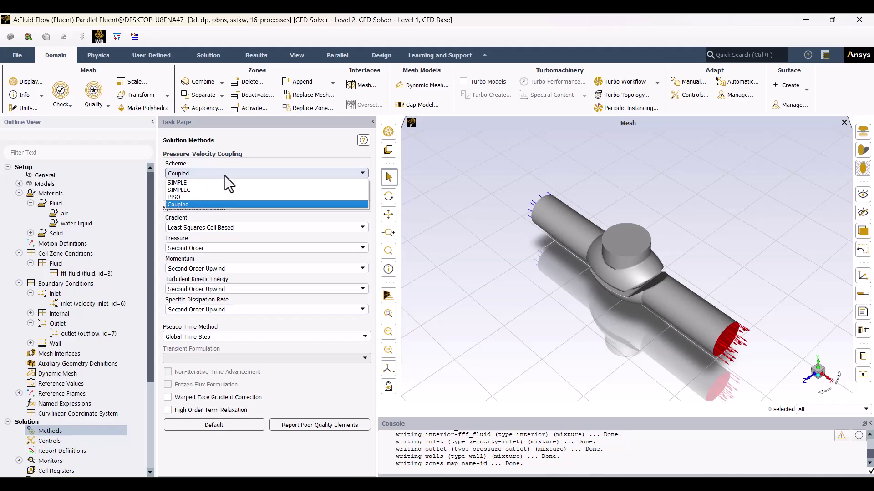
left_click(236, 198)
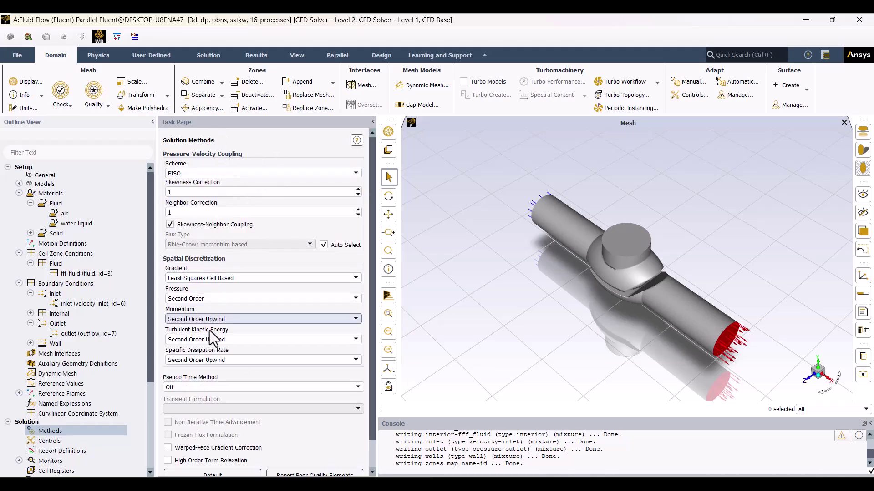
left_click(219, 386)
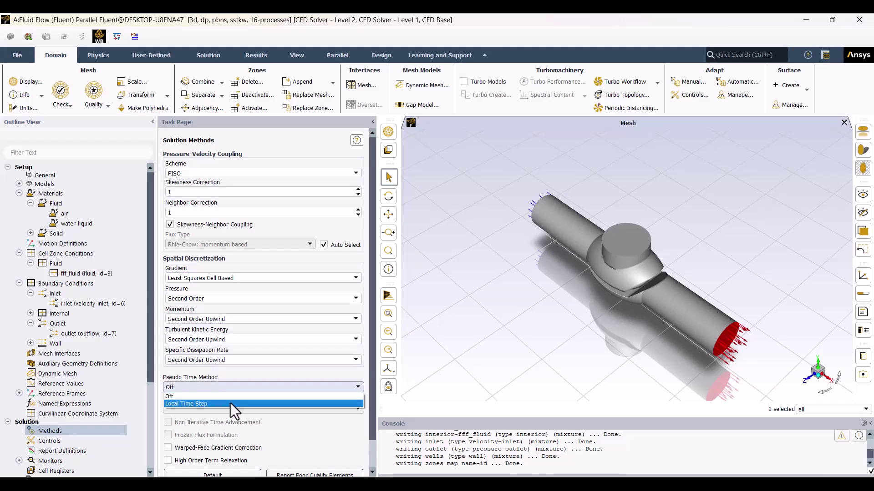
left_click(230, 403)
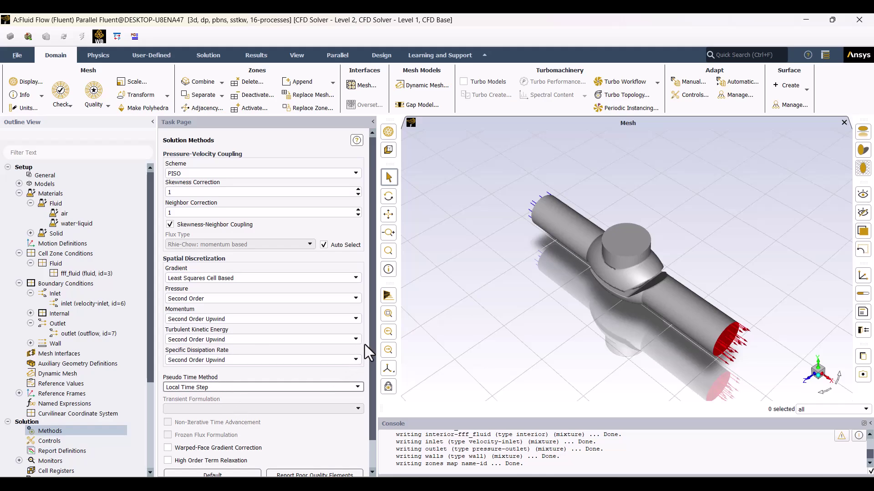
scroll(373, 356, "down", 2)
scroll(100, 373, "down", 3)
left_click(60, 384)
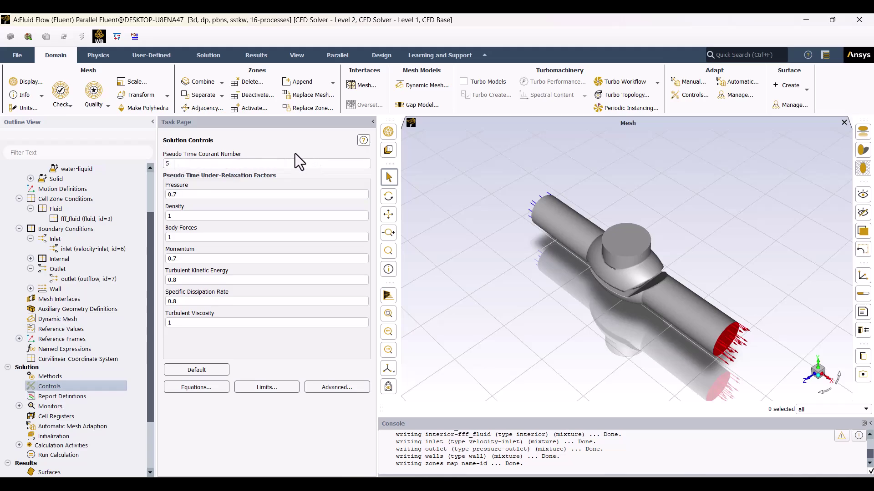
Initialize the solution with Hybrid Initialization and read the convergence tolerance message in the console
left_click(84, 437)
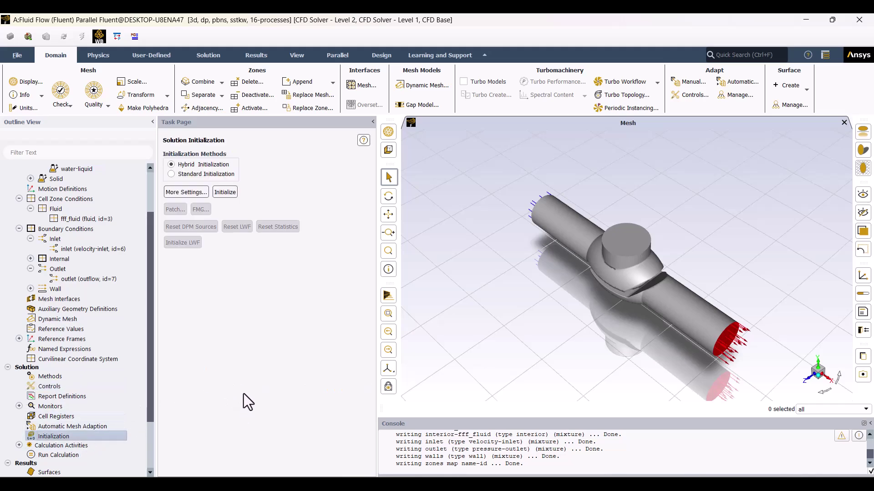
left_click(221, 195)
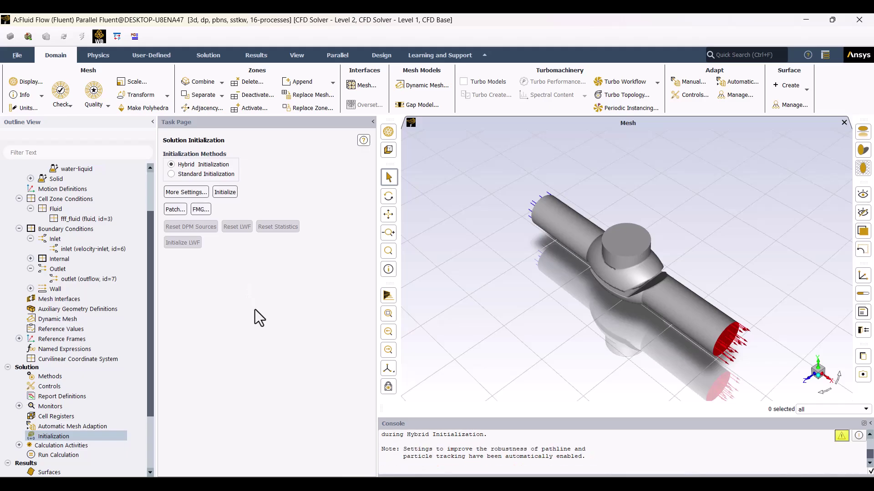
scroll(483, 467, "up", 1)
left_click_drag(382, 454, 593, 454)
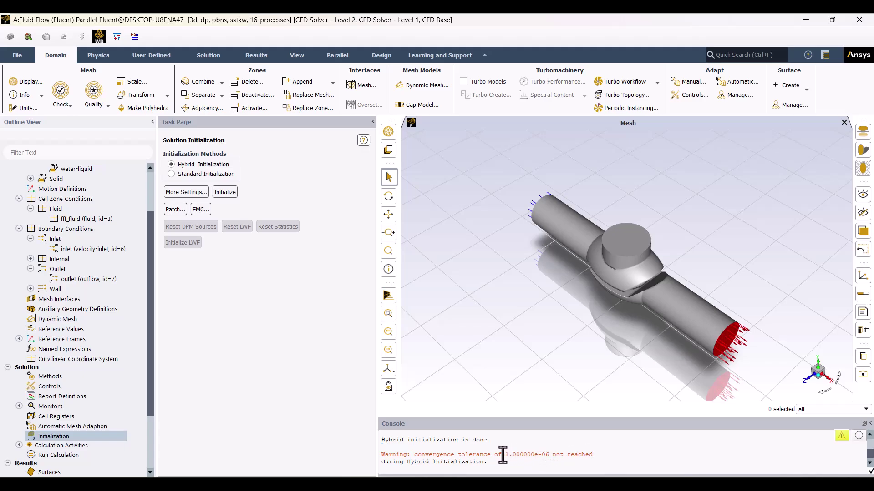
left_click_drag(500, 454, 551, 454)
left_click(611, 453)
Set the number of iterations to 100 and run the calculation
left_click(89, 456)
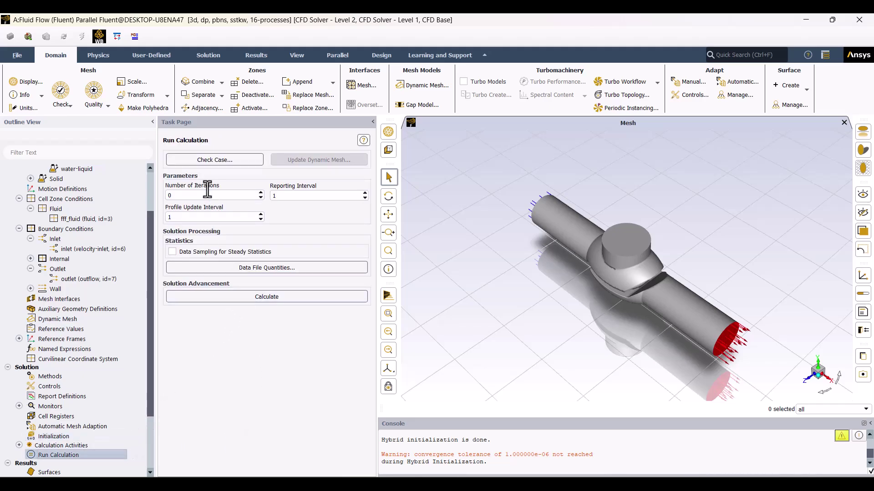
double_click(208, 196)
type("100")
left_click(243, 294)
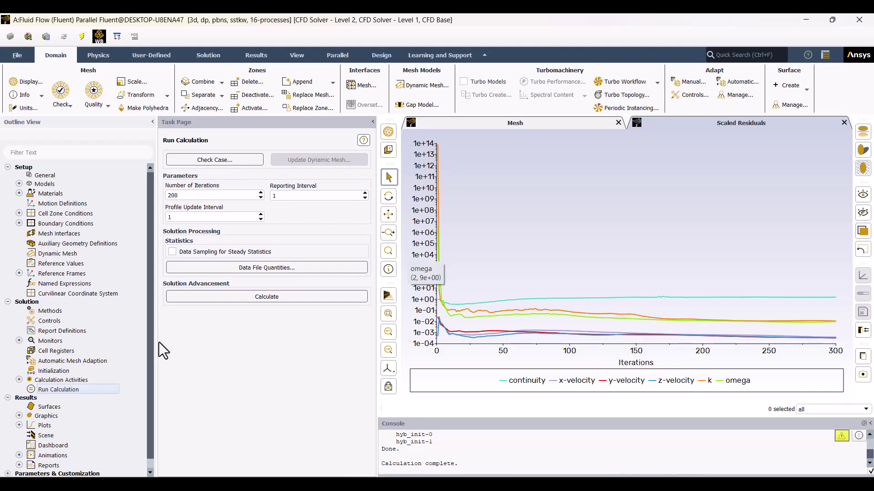
Reinitialize the solution with Standard Initialization computed from the inlet, discarding the existing solution data
left_click(99, 371)
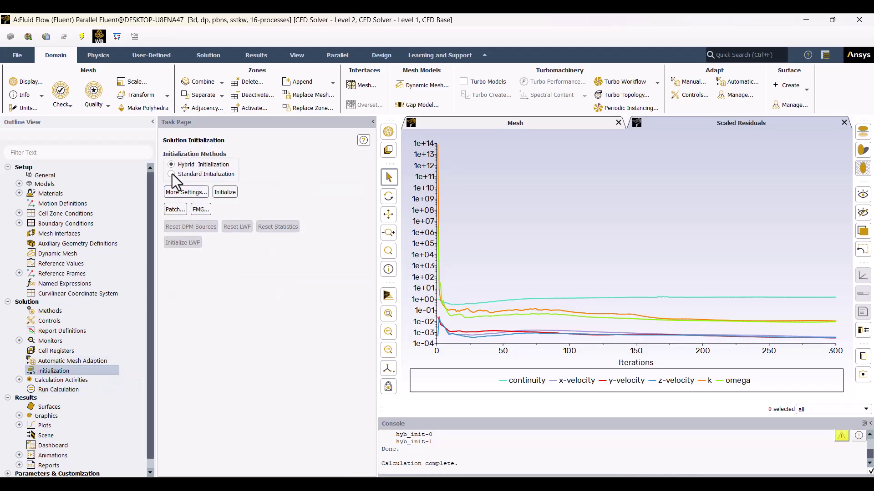
left_click(171, 174)
left_click(226, 194)
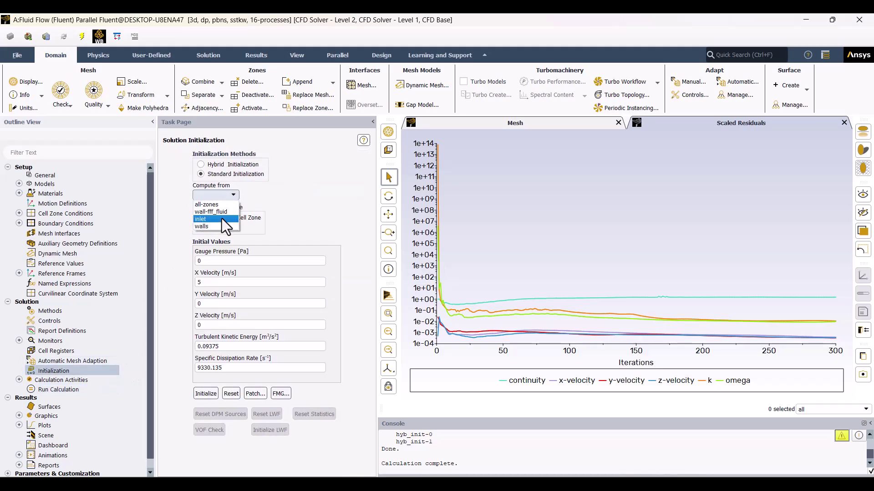
left_click(222, 219)
left_click(208, 392)
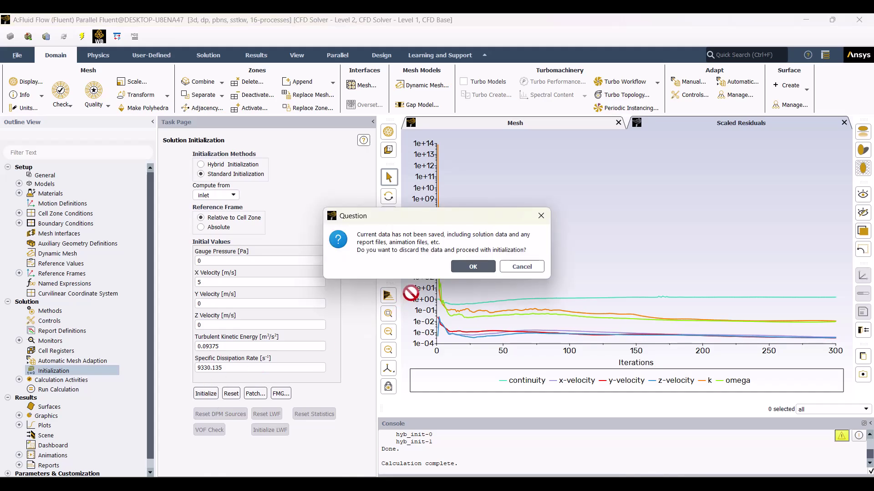
left_click(461, 267)
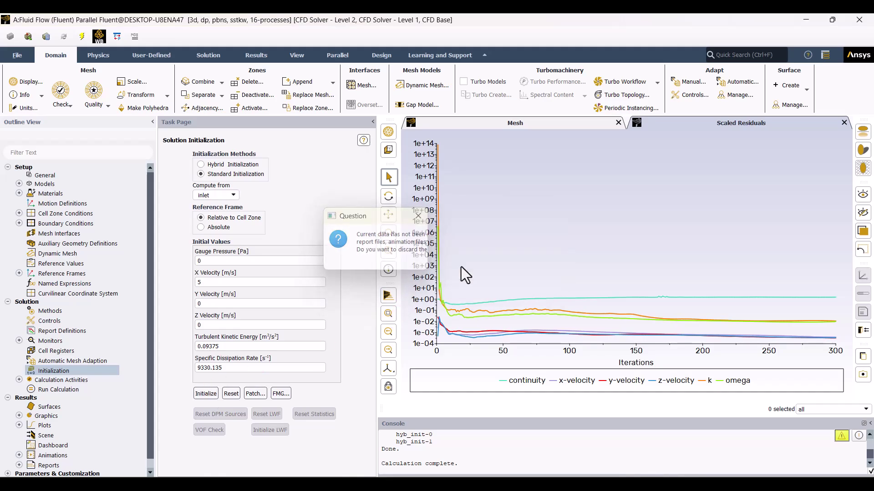
Run the calculation for 200 iterations and check the continuity residuals in the console
left_click(78, 391)
left_click(205, 298)
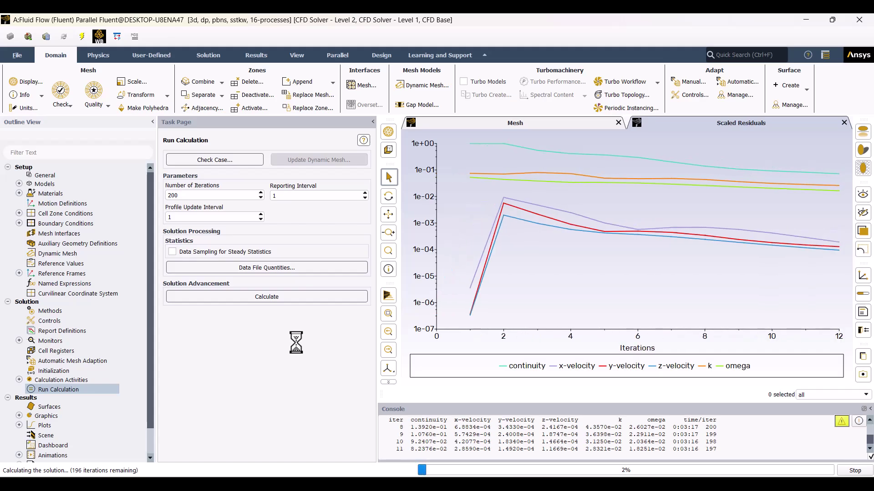
left_click_drag(411, 449, 496, 453)
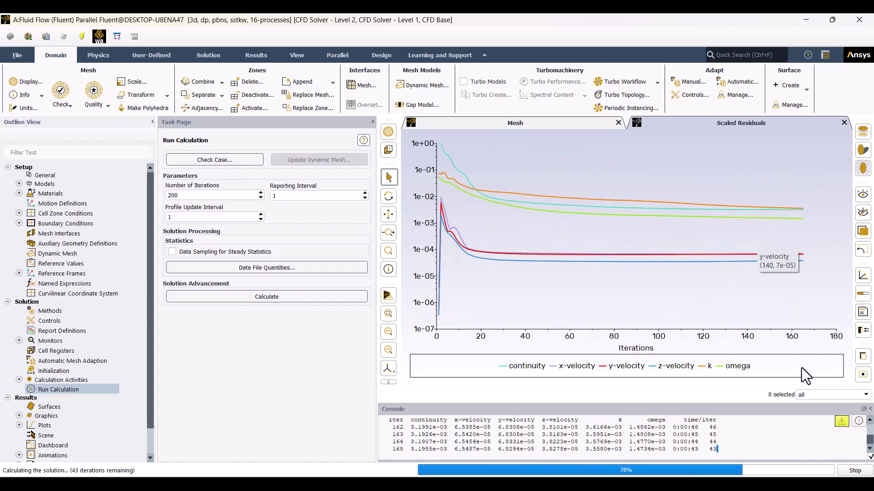
Stop the running calculation and display filled static pressure contours on the outlet, wall-fff_fluid and walls surfaces
left_click(844, 471)
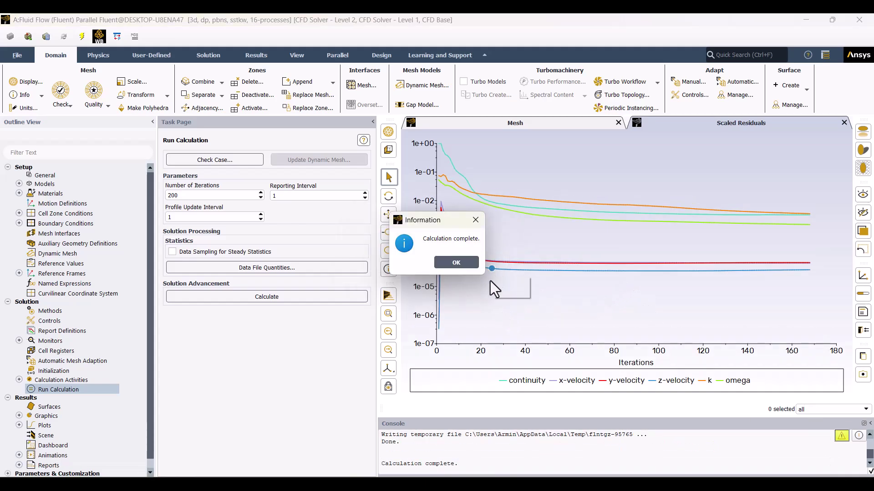
left_click(456, 262)
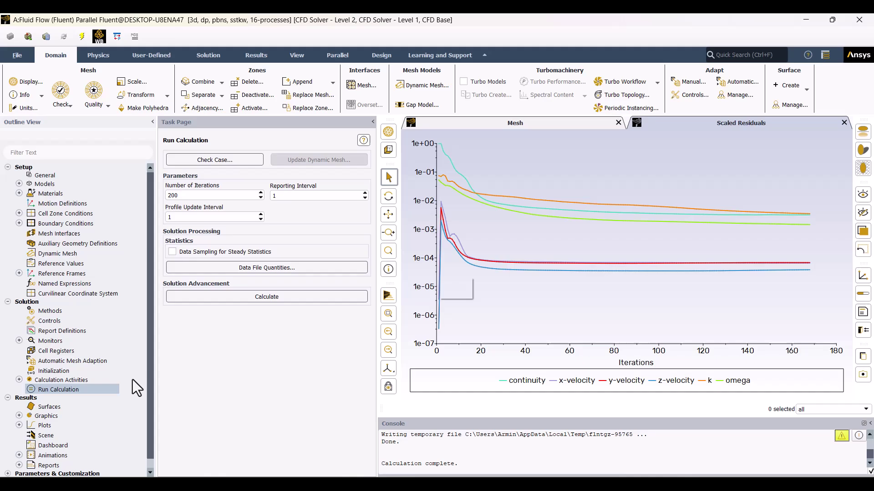
left_click(19, 416)
right_click(62, 436)
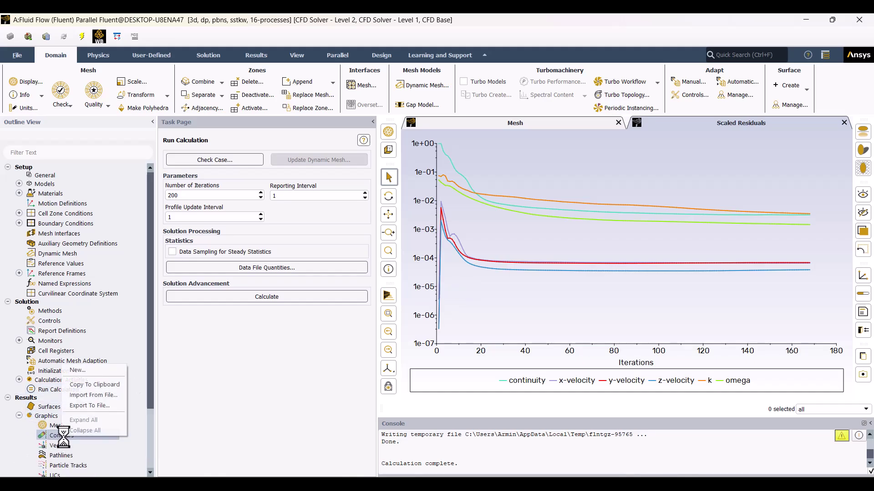
left_click(75, 373)
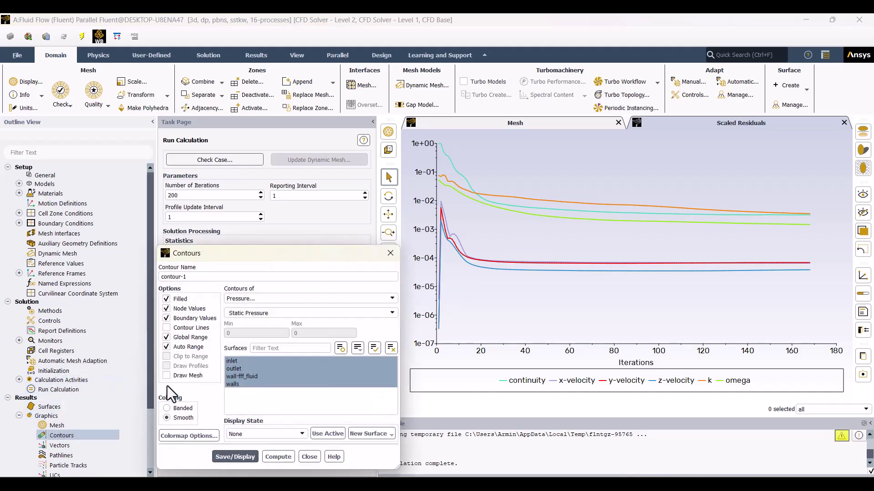
left_click(234, 361)
left_click(233, 457)
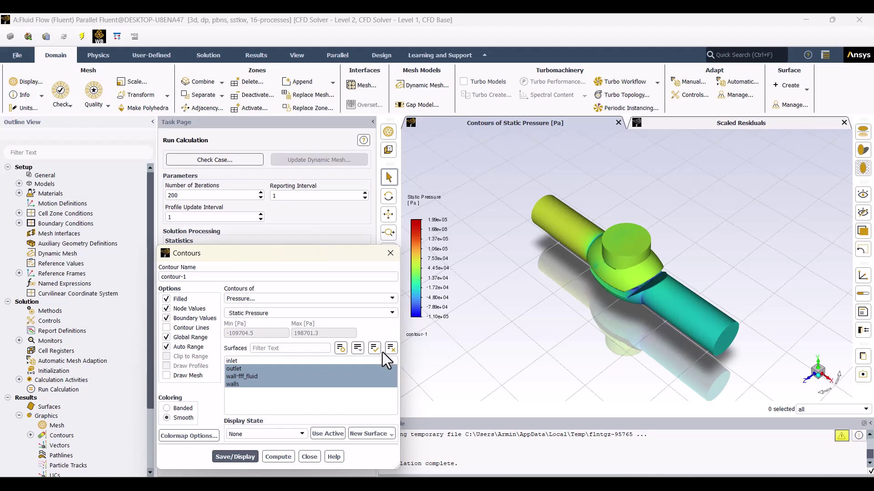
Create a YZ plane surface through the valve and display the static pressure contours on that plane only
left_click(366, 434)
left_click(370, 371)
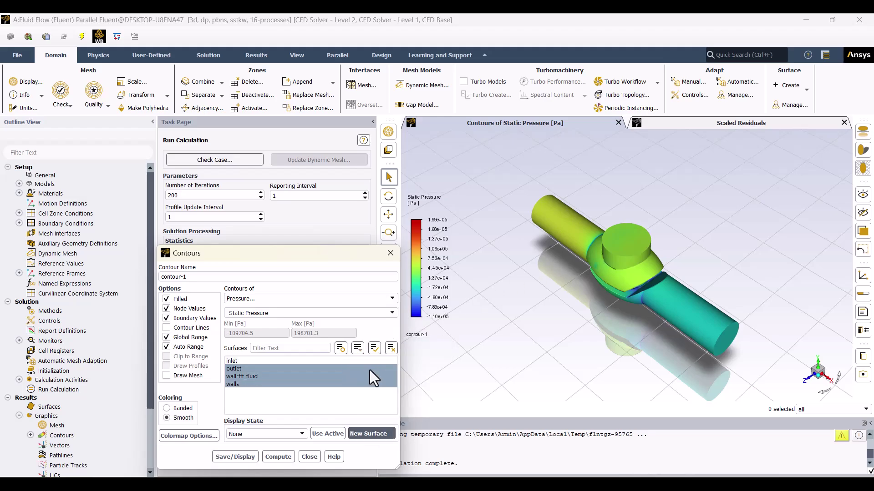
left_click(253, 300)
left_click(233, 324)
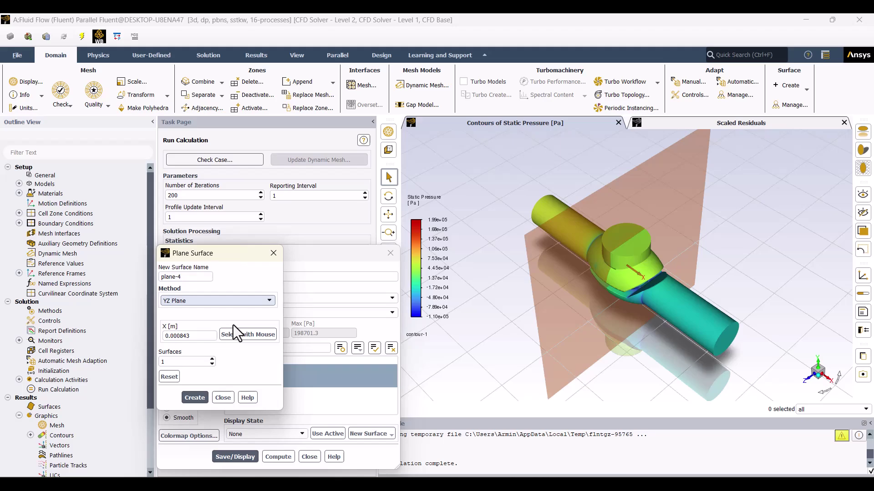
left_click(194, 398)
left_click(223, 398)
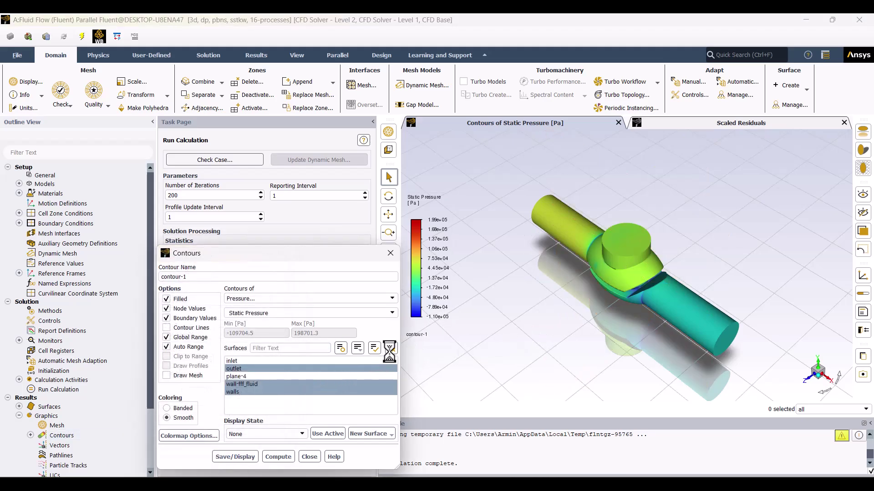
left_click(309, 376)
left_click(225, 457)
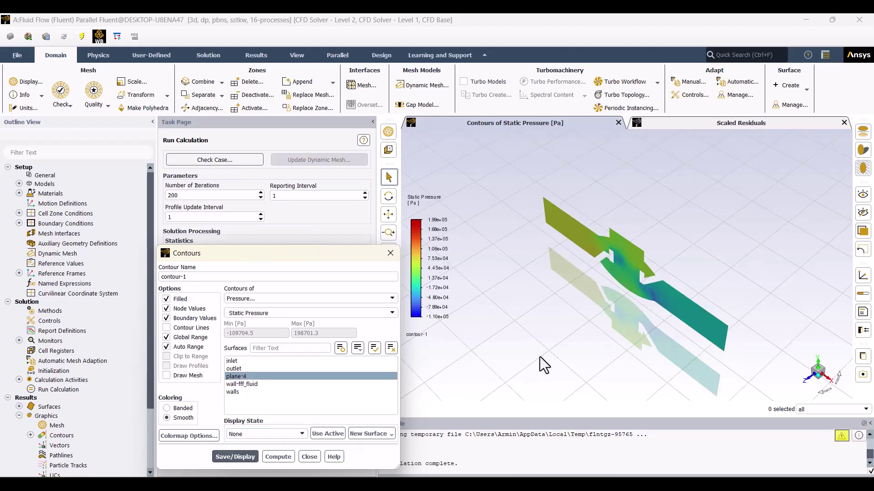
Switch the contours on the YZ plane to velocity magnitude and display them in a straight-on view of the section
mouse_move(539, 355)
left_mouse_down()
mouse_move(607, 251)
mouse_move(632, 300)
mouse_move(618, 311)
left_mouse_up()
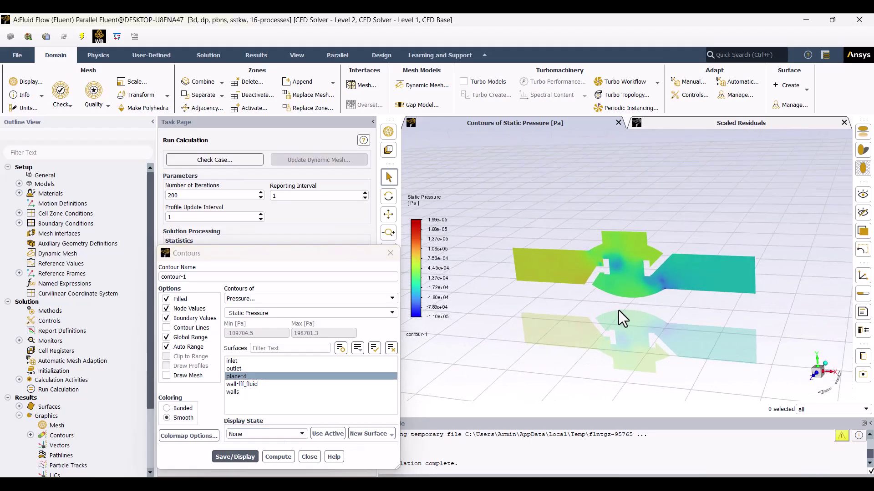
left_click(810, 379)
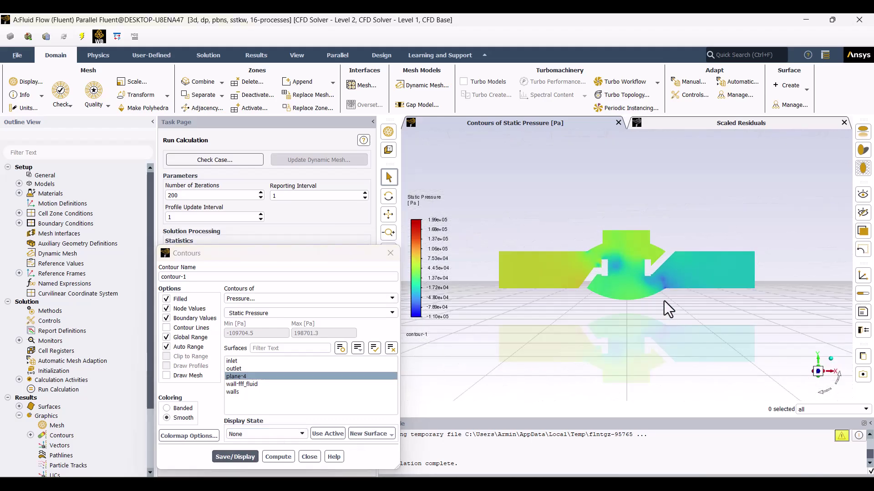
left_click(285, 300)
left_click(269, 322)
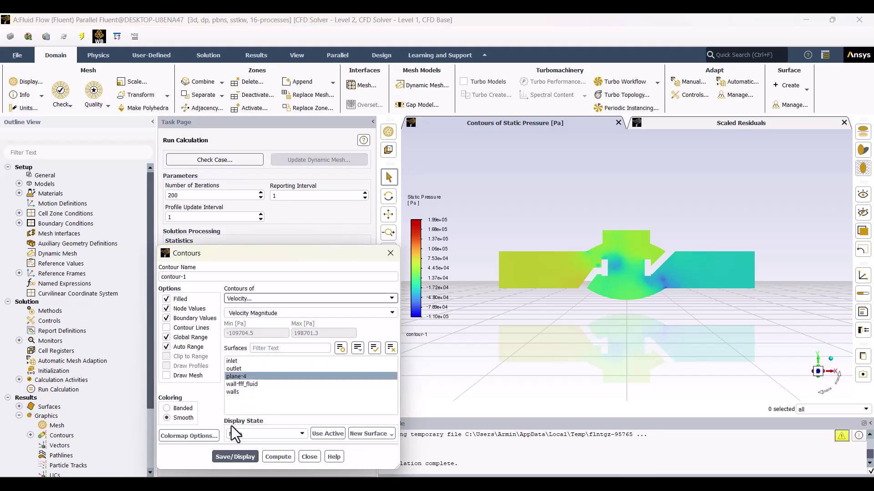
left_click(233, 457)
left_click(309, 456)
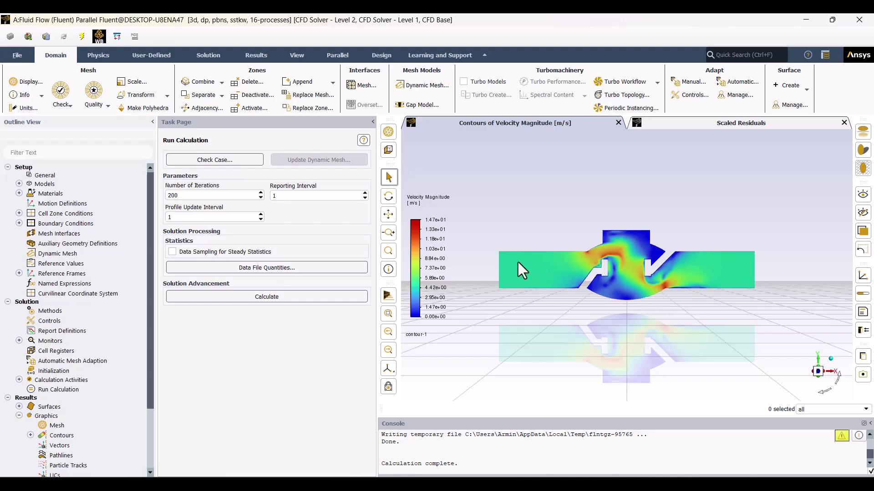
Recheck the scaled residuals plot and close Fluent, using the settings changes for the current calculation only
left_click(57, 392)
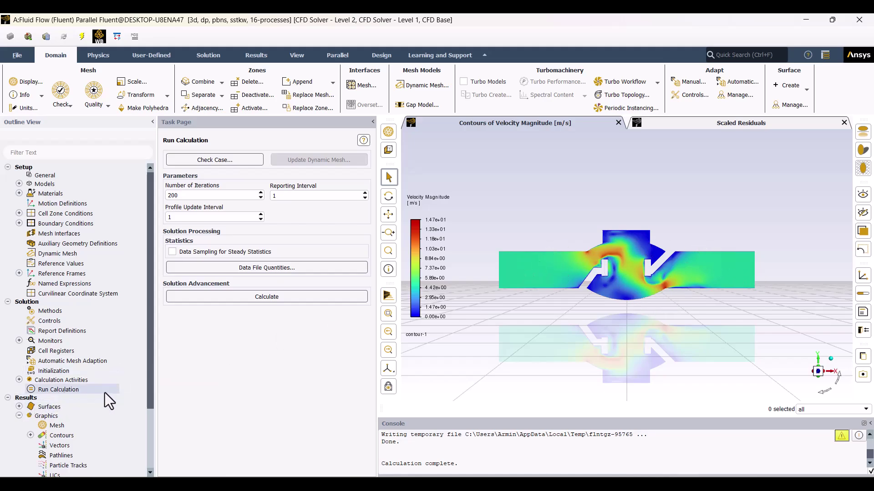
left_click(695, 124)
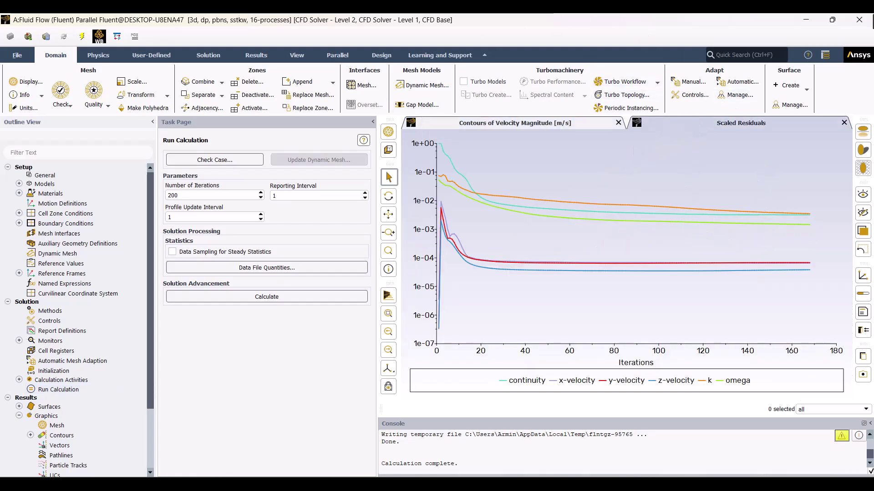
left_click(859, 20)
left_click(430, 264)
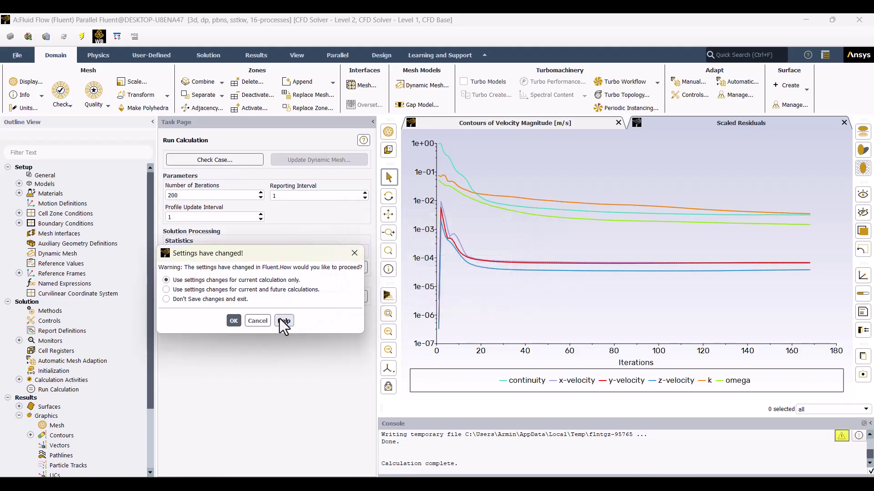
left_click(240, 321)
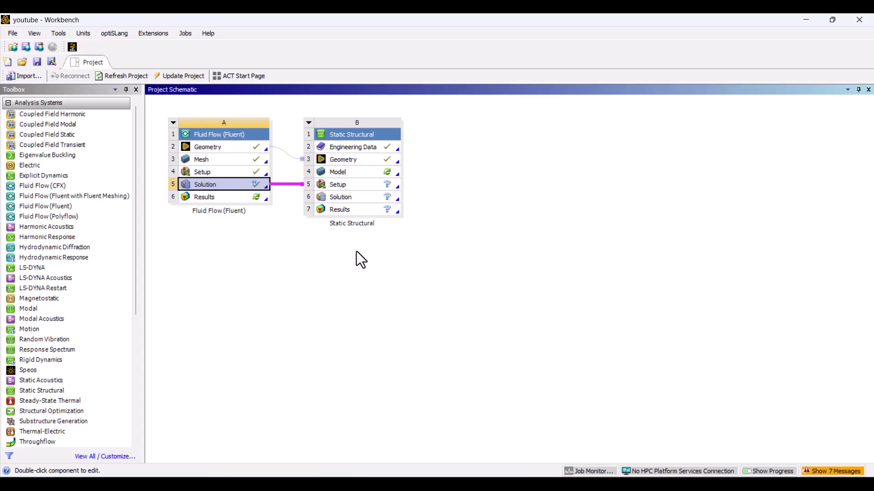
Open the Static Structural model in Mechanical and suppress the FFF\Fluid body
double_click(340, 173)
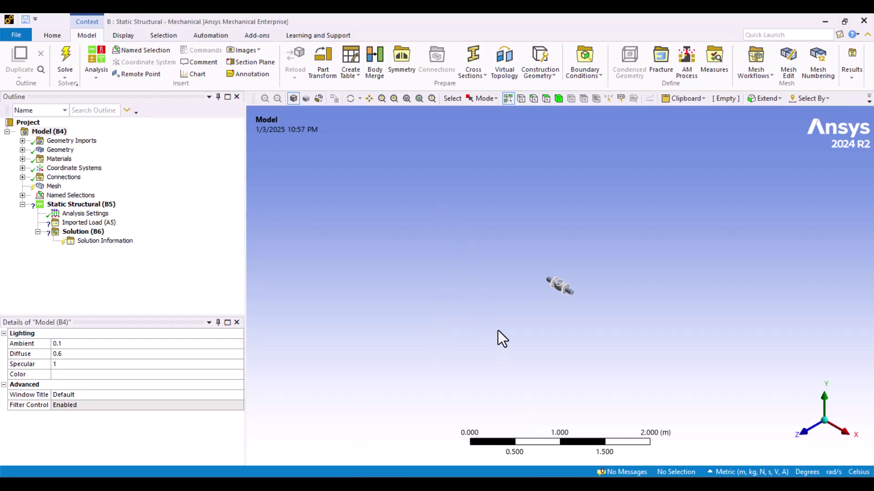
scroll(637, 195, "up", 3)
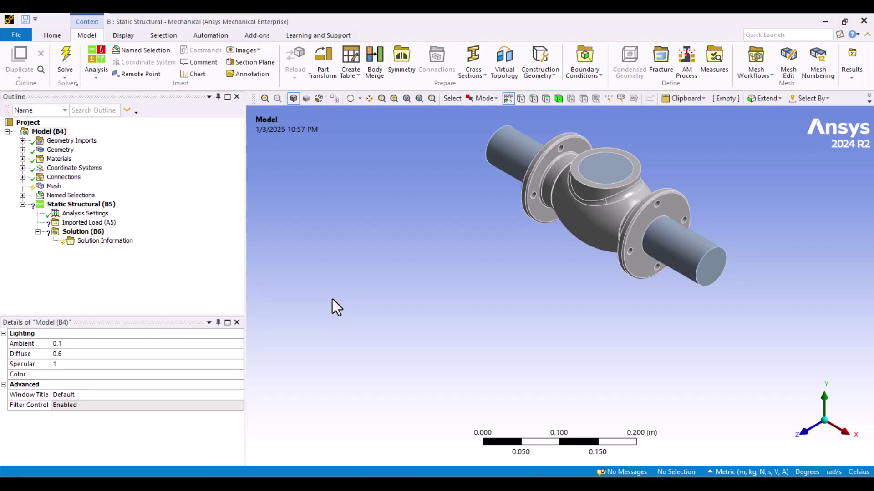
left_click(23, 150)
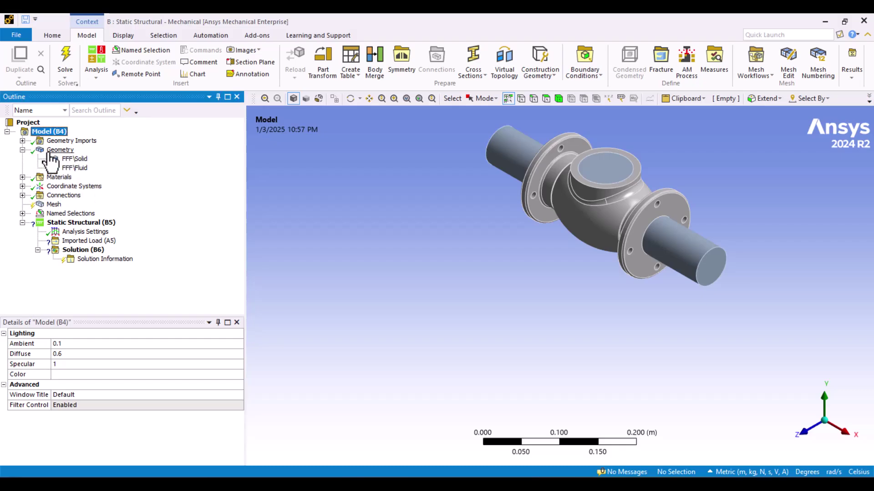
left_click(75, 169)
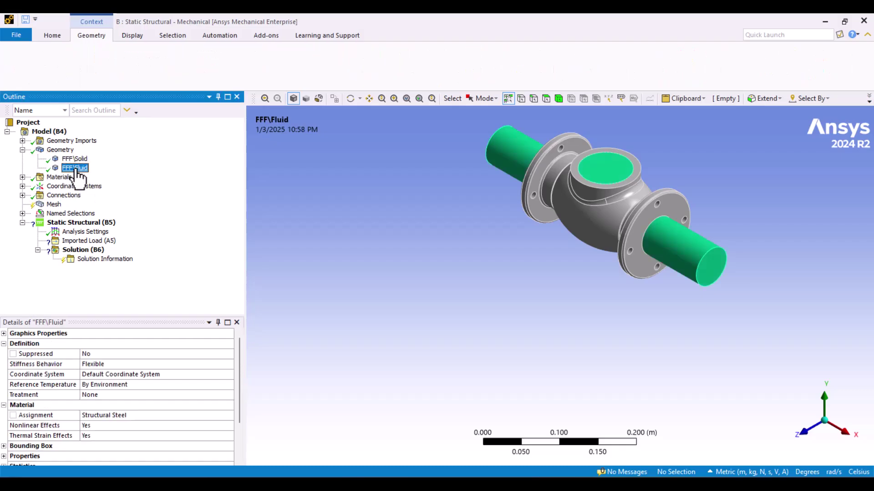
right_click(75, 169)
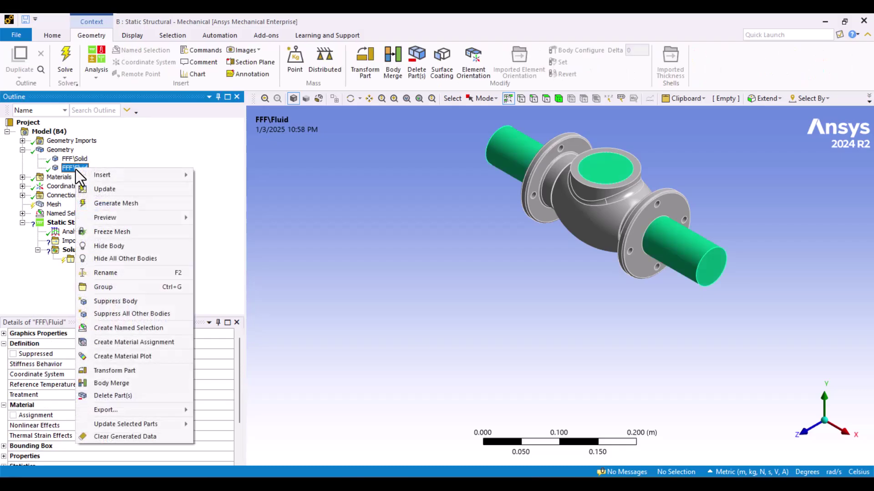
left_click(113, 301)
middle_click_drag(475, 217, 477, 215)
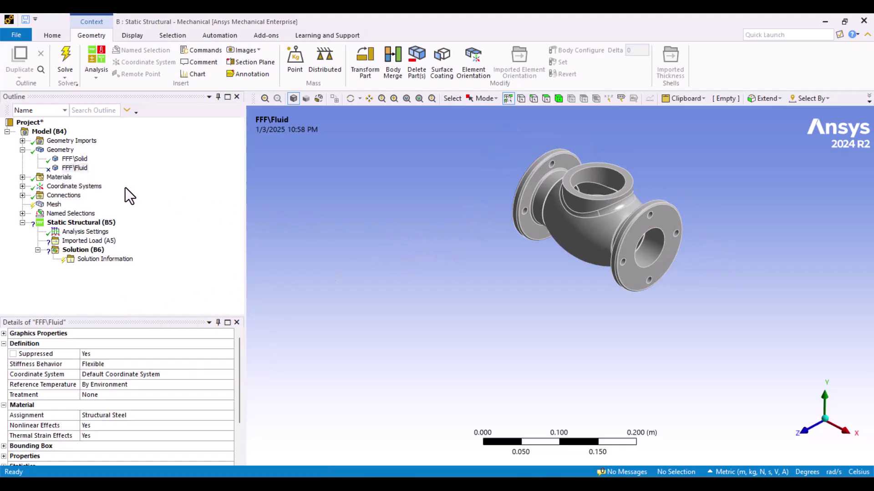
Generate a mesh of the FFF\Solid valve body with the default settings and inspect it
left_click(75, 159)
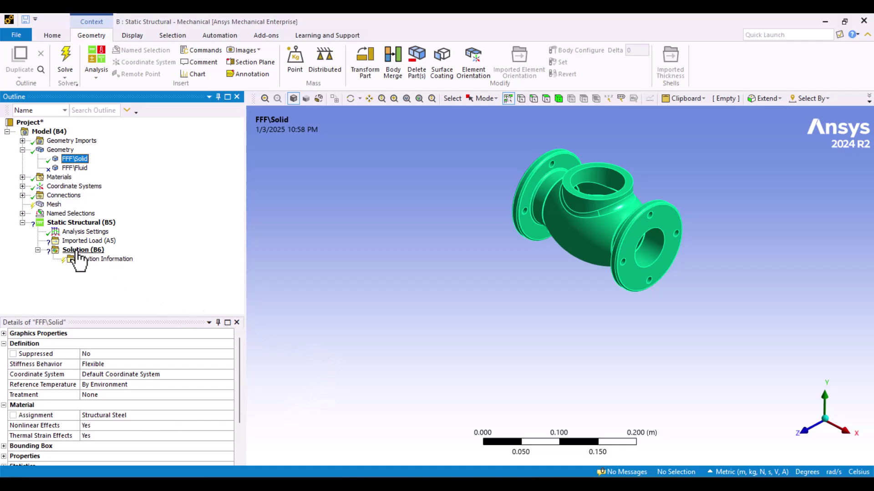
left_click(54, 205)
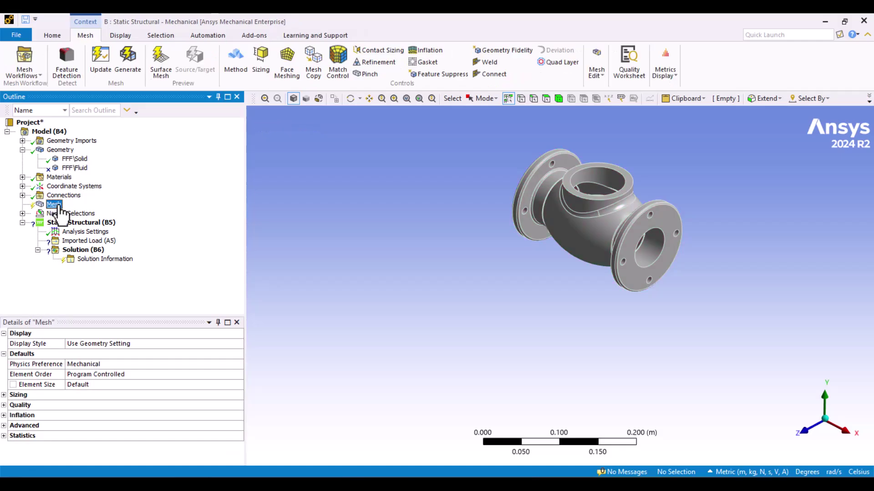
right_click(58, 207)
left_click(122, 239)
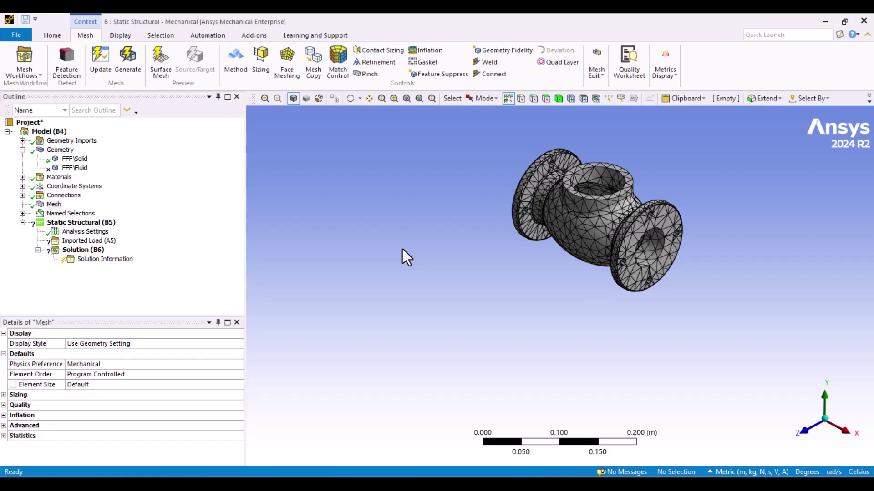
scroll(690, 136, "up", 3)
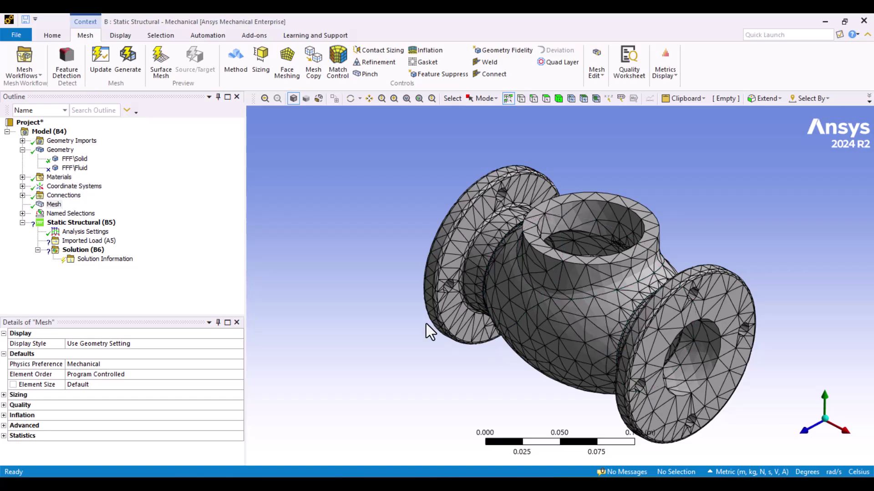
Insert a mesh sizing control scoped to the solid valve body
right_click(54, 204)
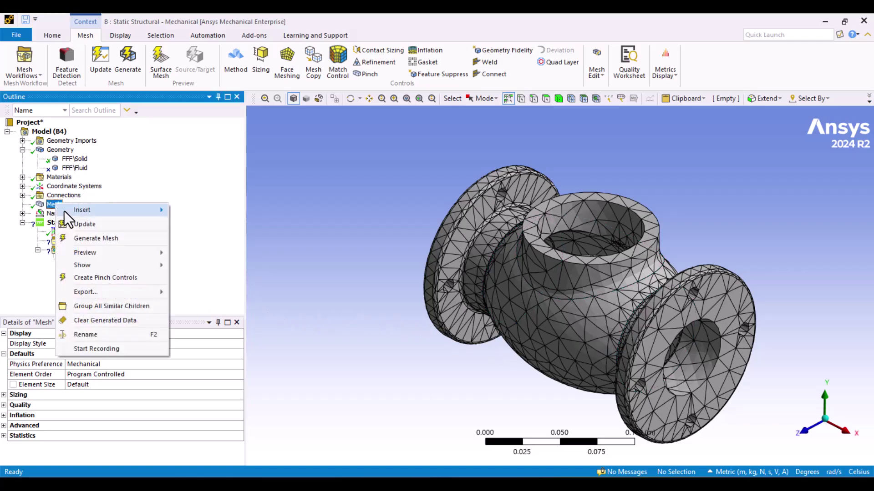
mouse_move(66, 212)
left_click(200, 181)
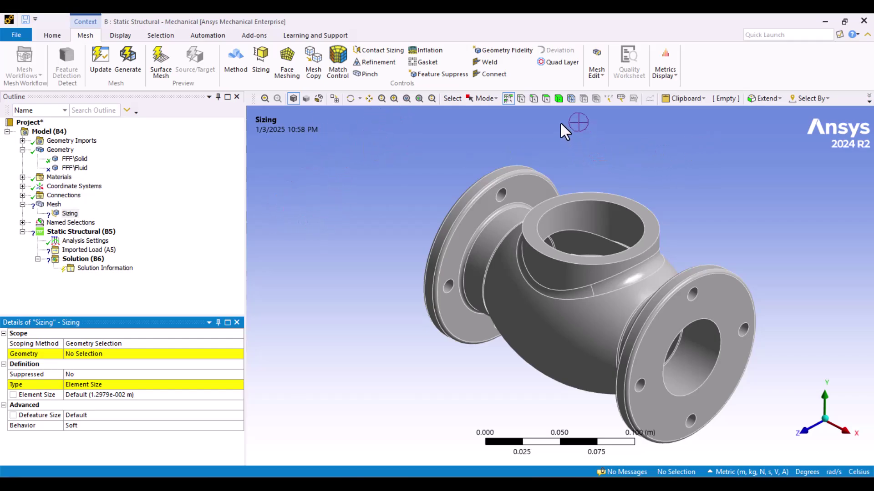
left_click(558, 104)
left_click(541, 255)
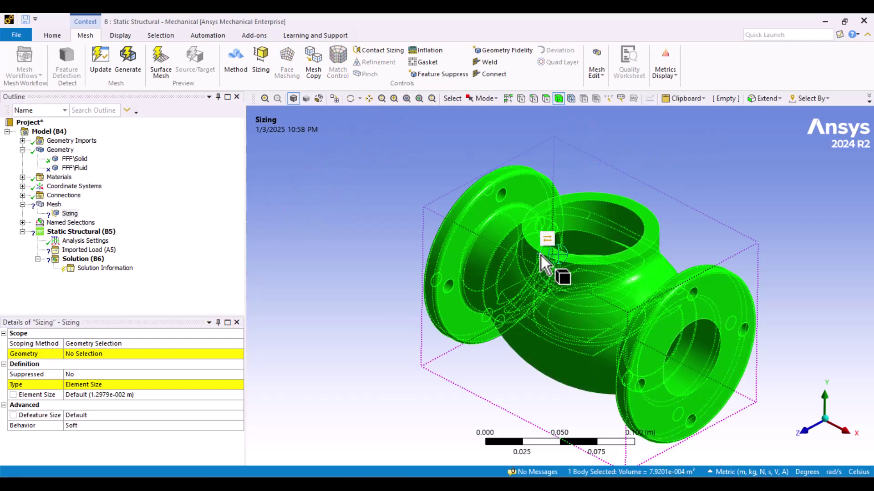
left_click(87, 355)
left_click(94, 357)
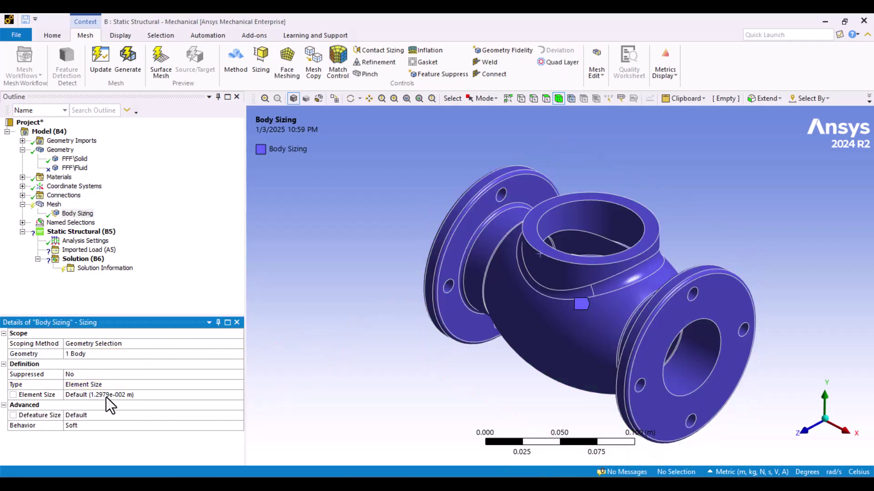
Set a finer element size for the valve's body sizing and update the mesh
left_click(118, 397)
type("0.05")
key("Return")
right_click(49, 205)
left_click(68, 225)
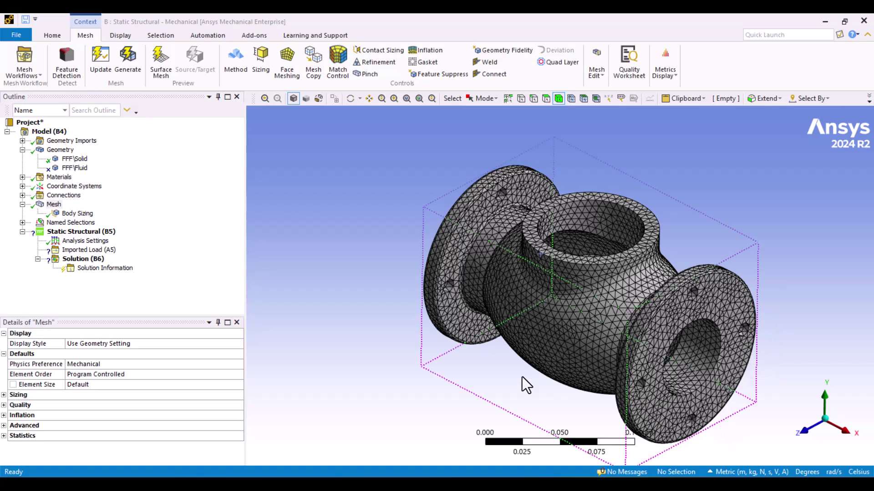
Insert a Cylindrical Support in the Static Structural analysis and select the four bolt-hole faces of one flange
right_click(64, 236)
mouse_move(66, 241)
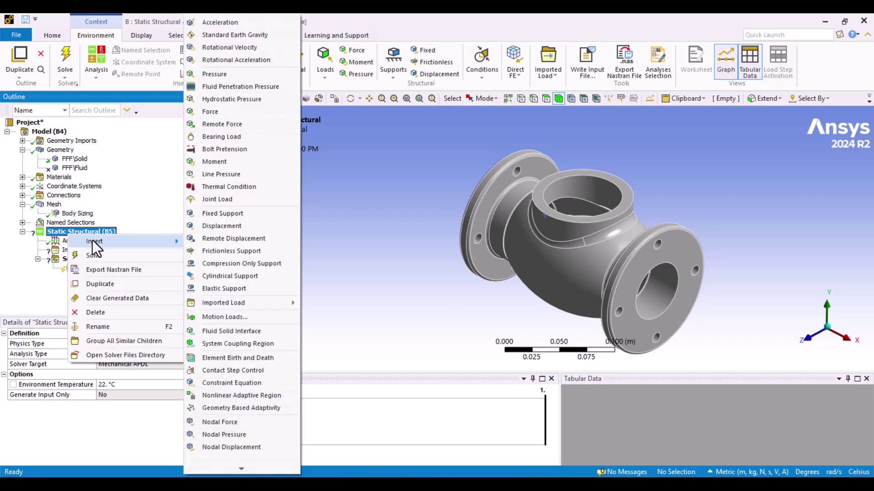
left_click(220, 277)
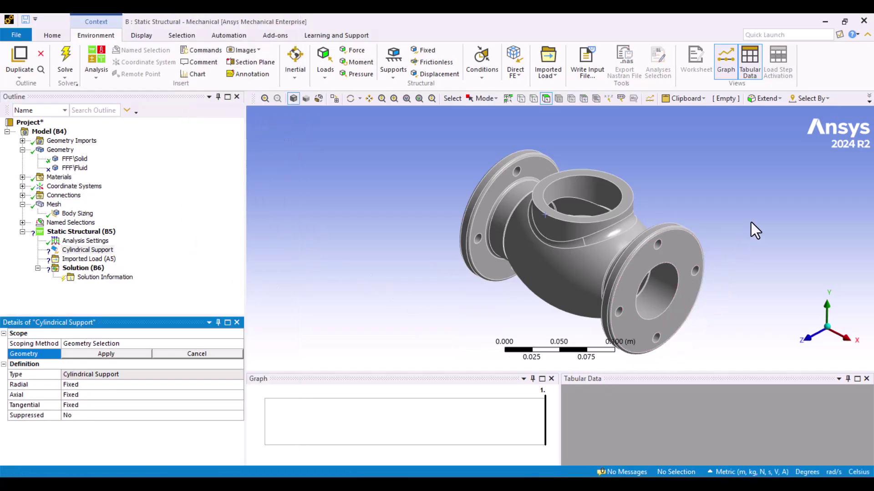
scroll(645, 333, "up", 3)
left_click(553, 225)
left_click(464, 160, "ctrl")
scroll(500, 326, "down", 3)
scroll(538, 301, "up", 3)
scroll(556, 225, "down", 4)
scroll(556, 226, "up", 3)
Add the opposite flange's four bolt-hole faces to the selection and apply all eight as the cylindrical support's geometry
left_click(566, 195, "ctrl")
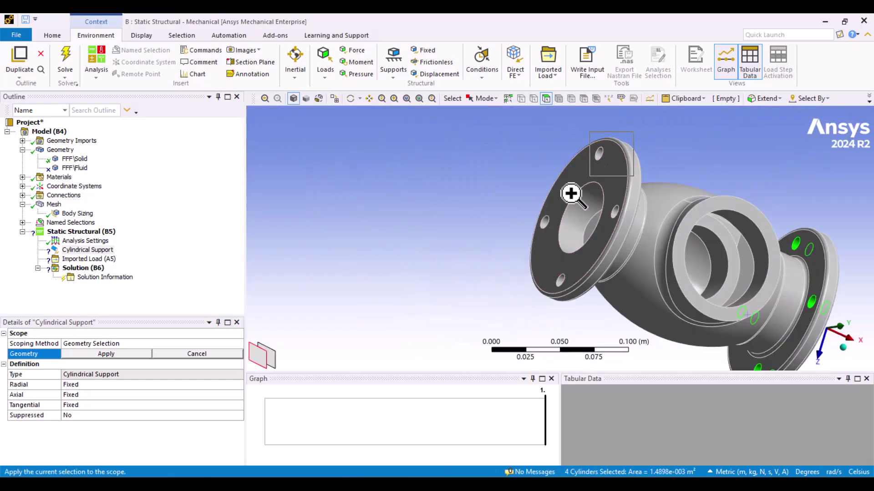
scroll(517, 303, "up", 2)
left_click(517, 303, "ctrl")
scroll(530, 209, "down", 1)
left_click(684, 236, "ctrl")
scroll(684, 236, "down", 3)
scroll(467, 279, "up", 5)
left_click(468, 279, "ctrl")
left_click(106, 354)
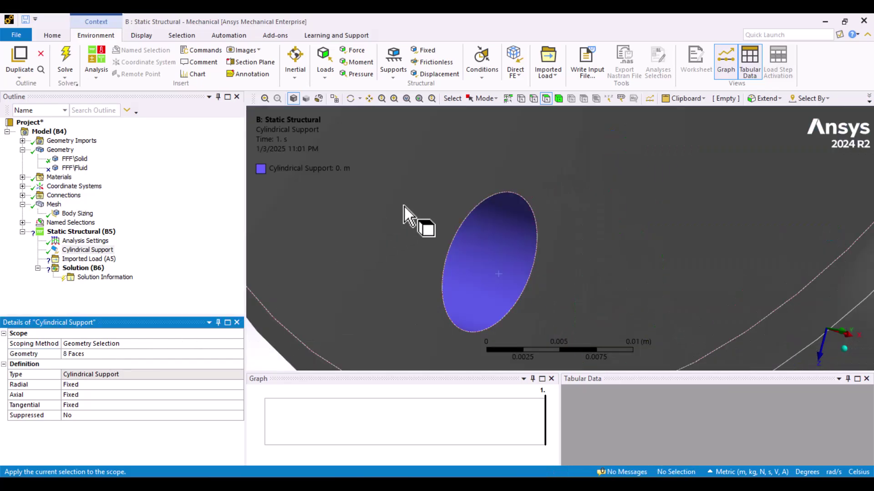
scroll(404, 214, "down", 5)
middle_click_drag(595, 245, 537, 197)
scroll(537, 197, "down", 2)
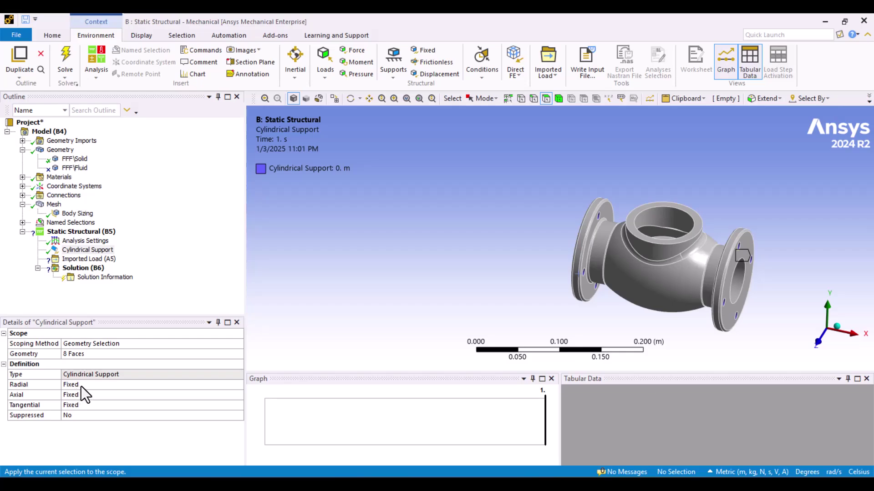
middle_click_drag(466, 296, 653, 252)
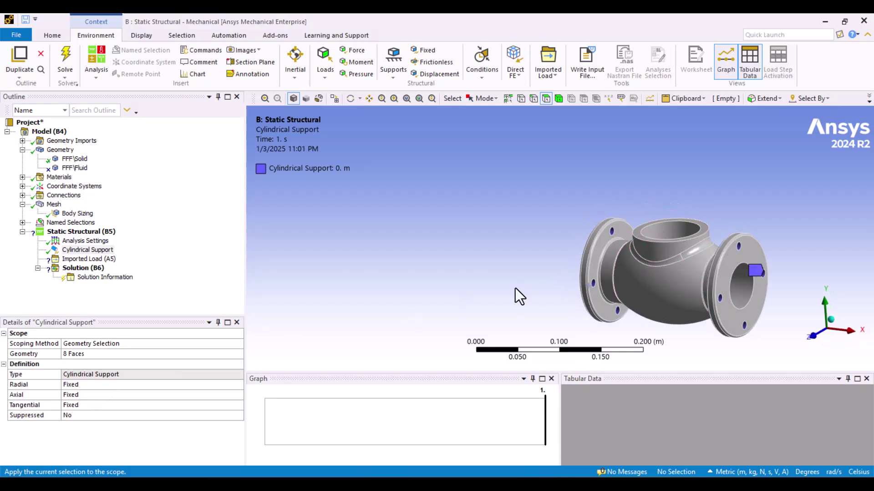
key("F7")
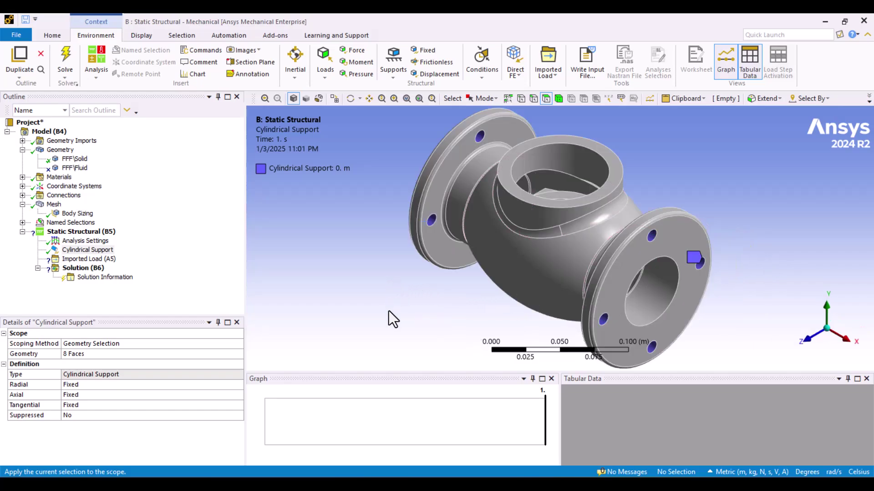
Insert an imported Pressure under Imported Load (A5) and set its CFD Surface to walls
left_click(82, 259)
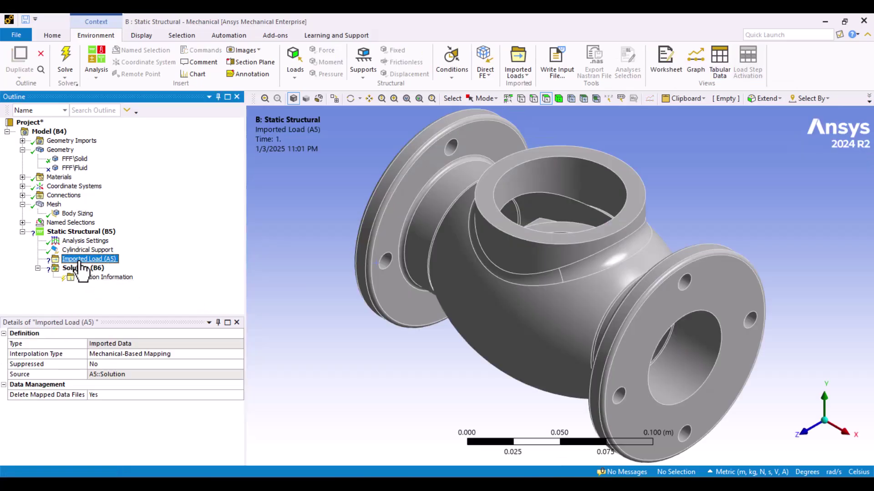
right_click(80, 263)
mouse_move(168, 269)
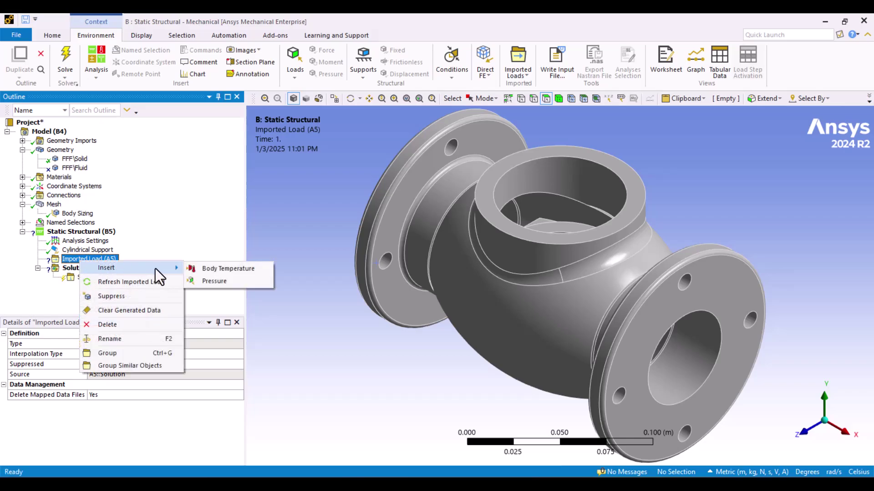
left_click(225, 282)
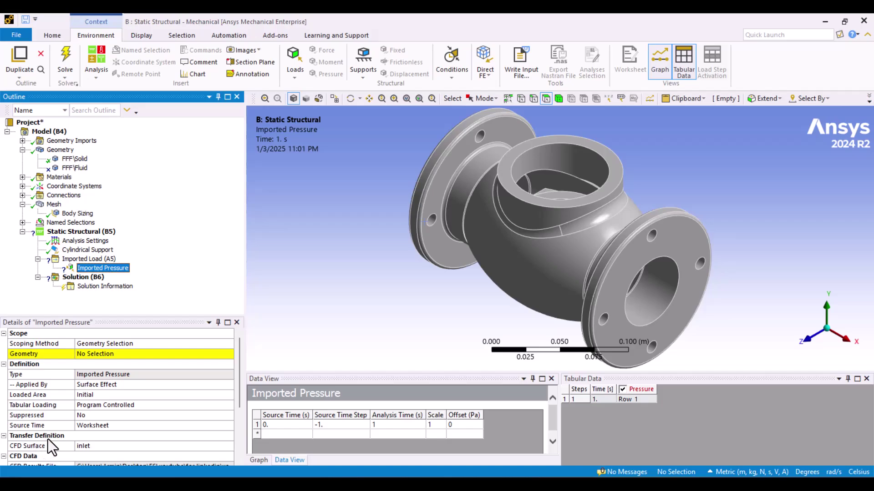
left_click(237, 448)
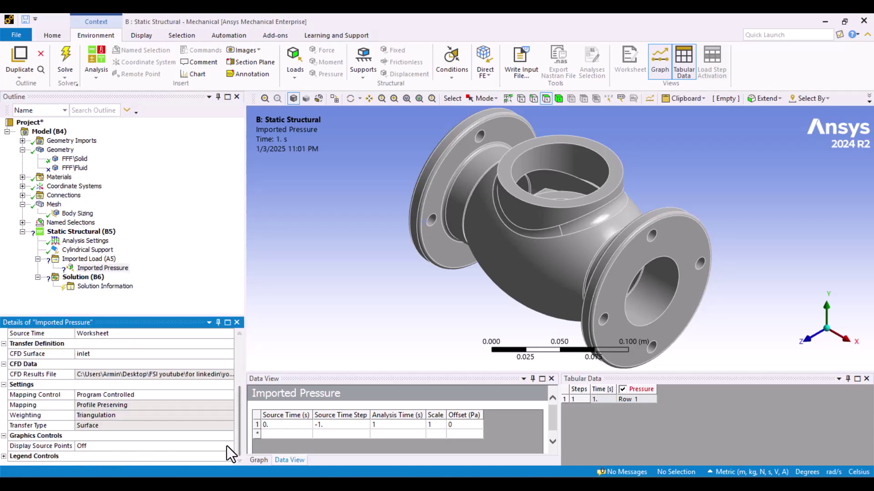
left_click(230, 354)
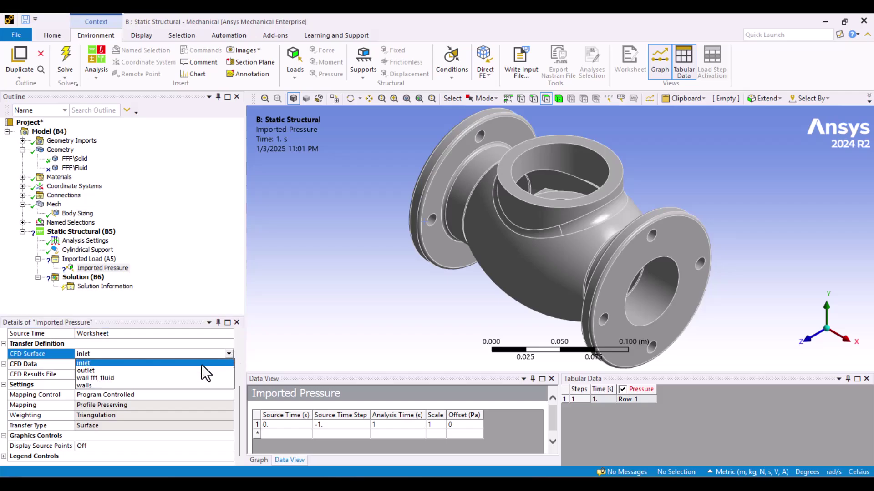
left_click(110, 386)
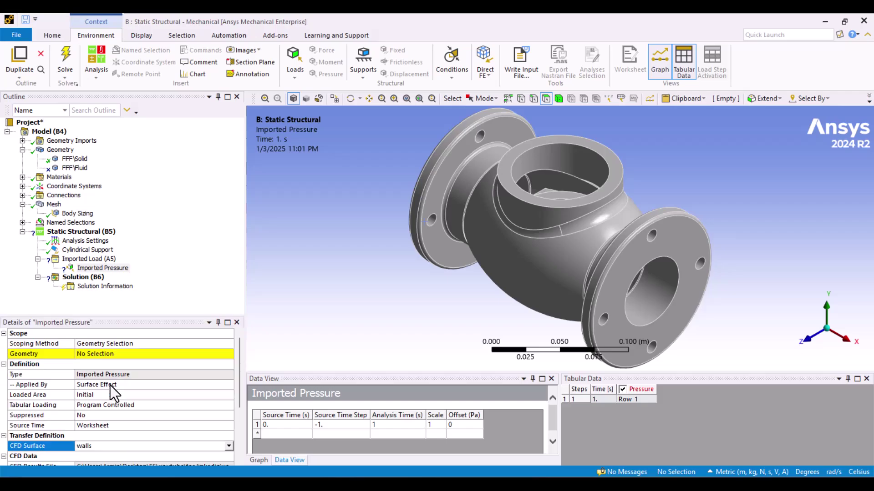
Scope the imported pressure to the 18 inner faces of the valve body that are in contact with the fluid
left_click(94, 351)
left_click(659, 302)
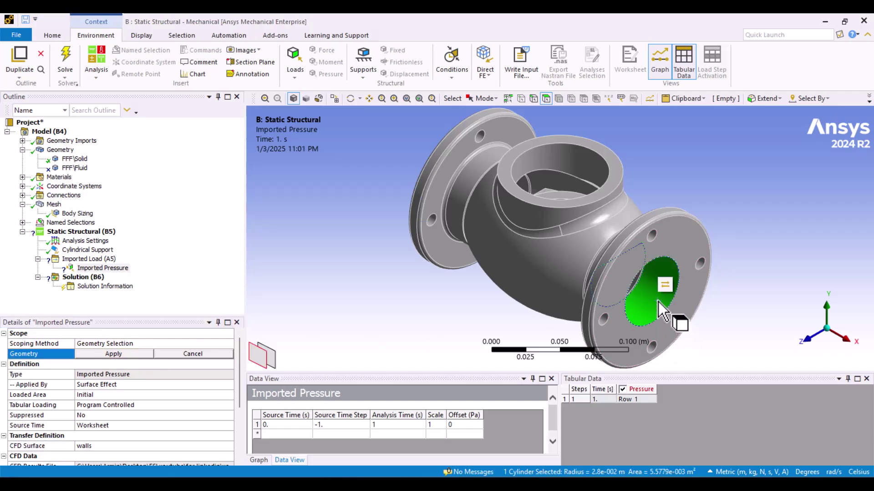
key("F10")
middle_click_drag(654, 308, 693, 289)
left_click(517, 193, "ctrl")
left_click(500, 185, "ctrl")
left_click(433, 214, "ctrl")
scroll(468, 250, "up", 5)
left_click(511, 253, "ctrl")
left_click(478, 211, "ctrl")
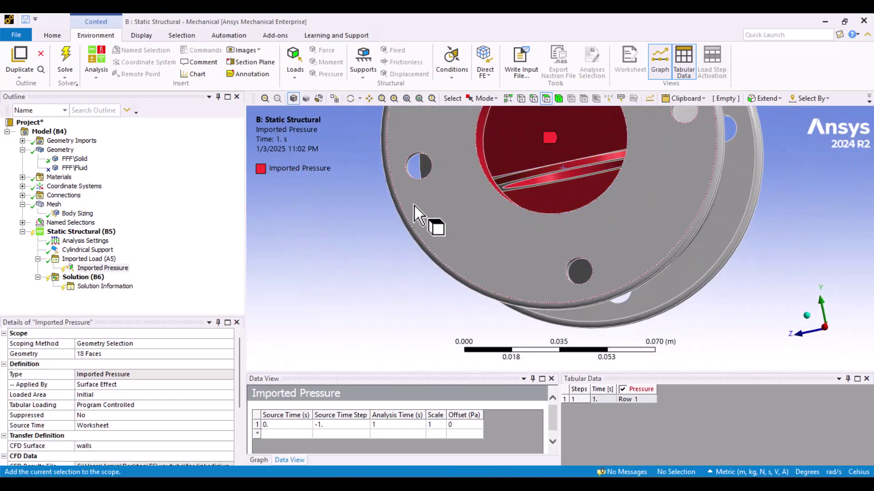
middle_click_drag(437, 228, 438, 288)
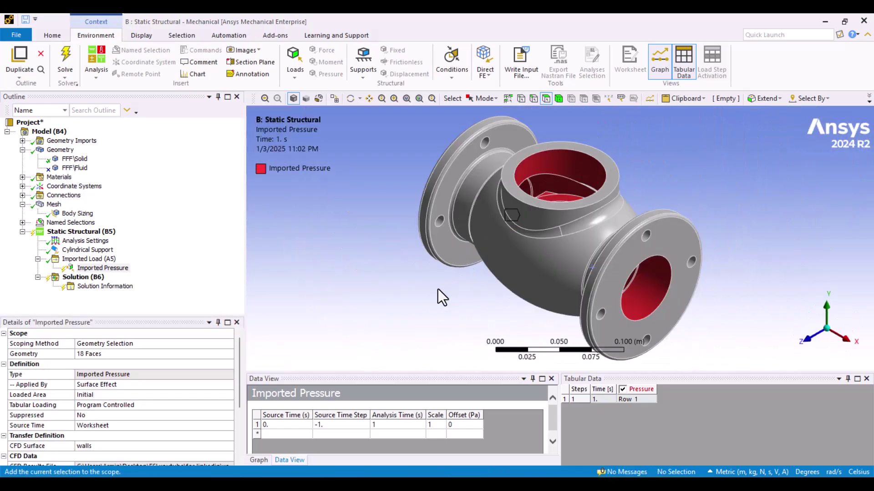
Import the CFD pressure data onto the scoped faces and solve the Static Structural analysis
right_click(86, 268)
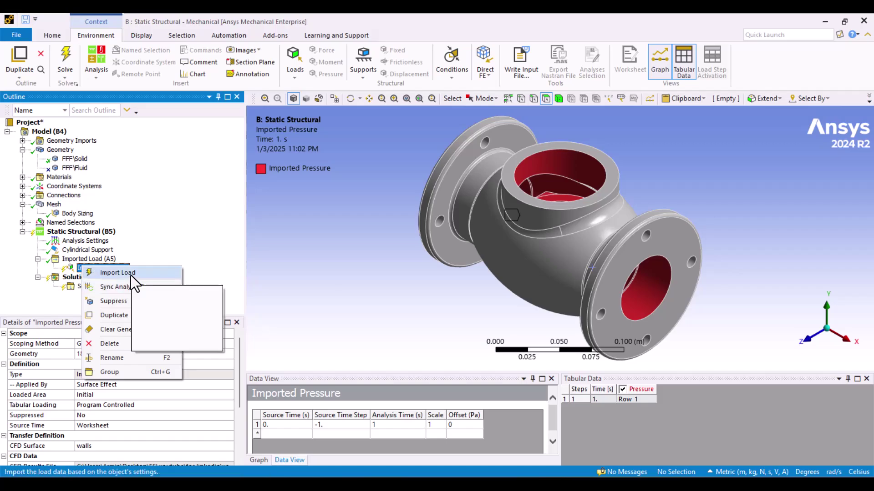
left_click(130, 273)
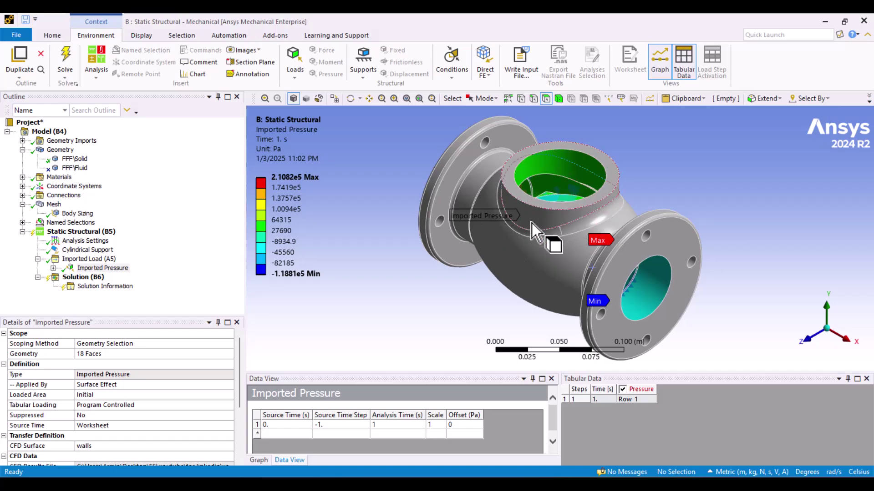
mouse_move(475, 326)
middle_mouse_down()
mouse_move(408, 290)
mouse_move(465, 322)
middle_mouse_up()
right_click(75, 233)
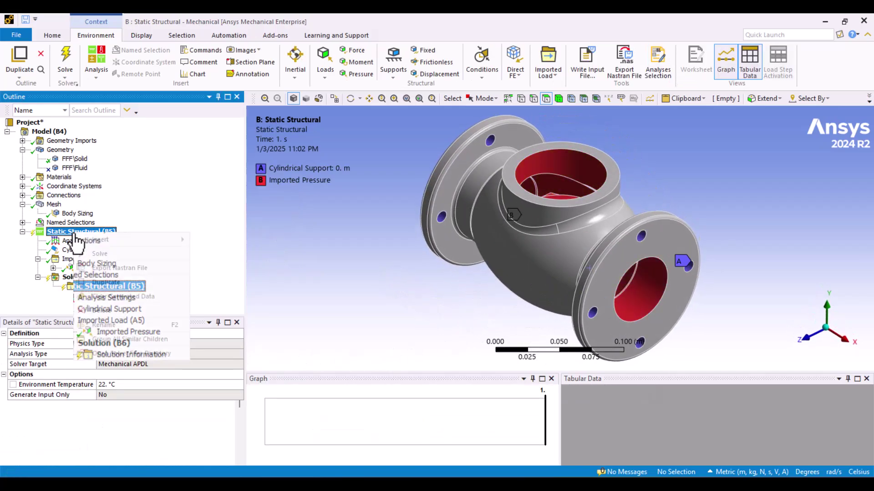
left_click(108, 253)
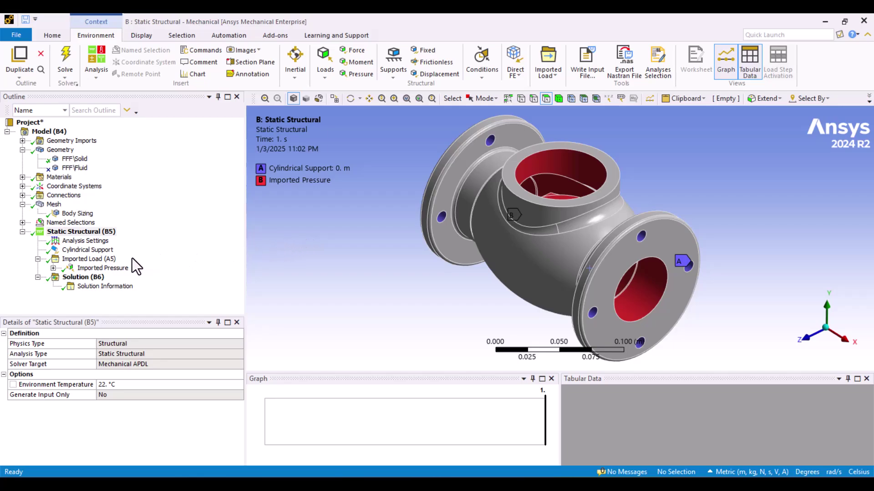
Insert an Equivalent (von-Mises) Stress result for all bodies under the solution and evaluate it
right_click(84, 278)
mouse_move(164, 284)
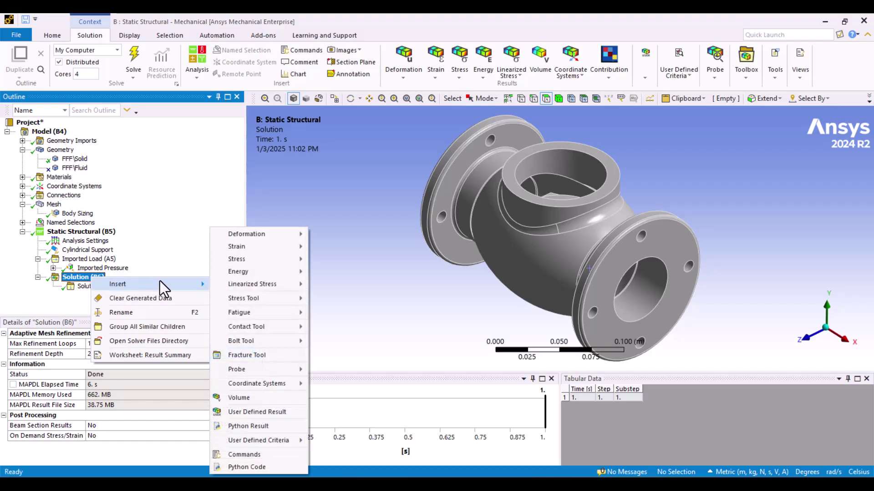
mouse_move(277, 261)
left_click(334, 259)
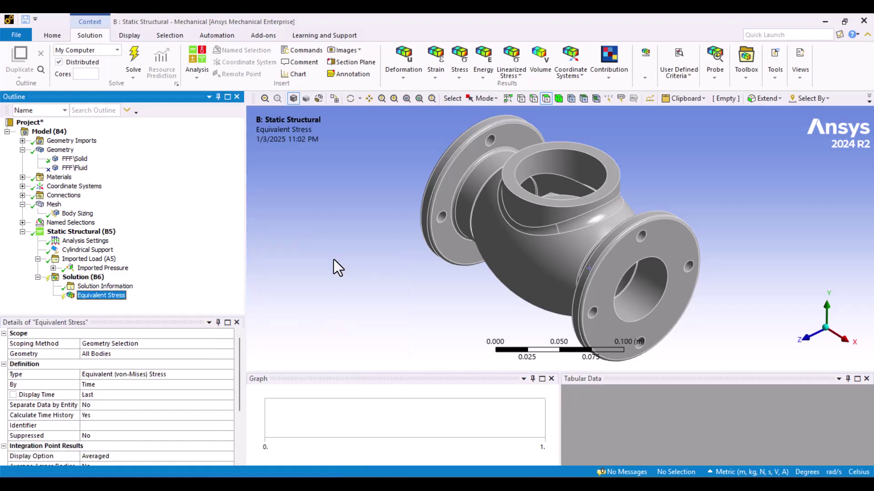
right_click(121, 296)
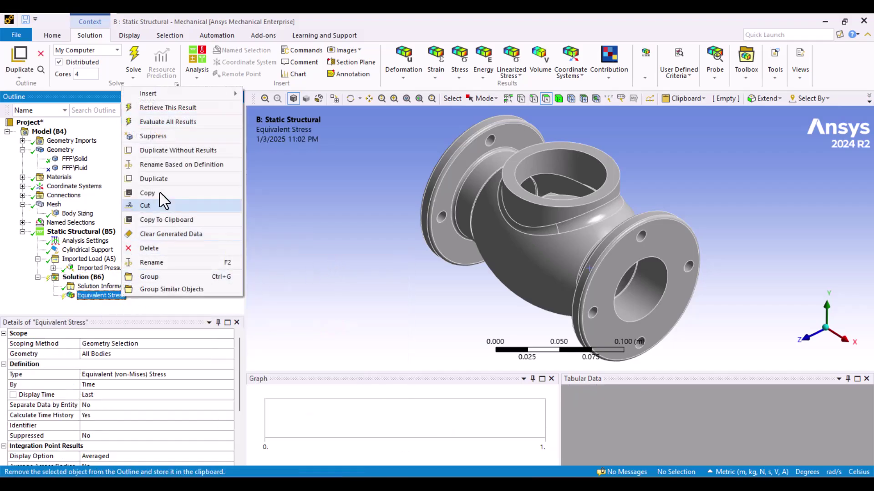
left_click(163, 119)
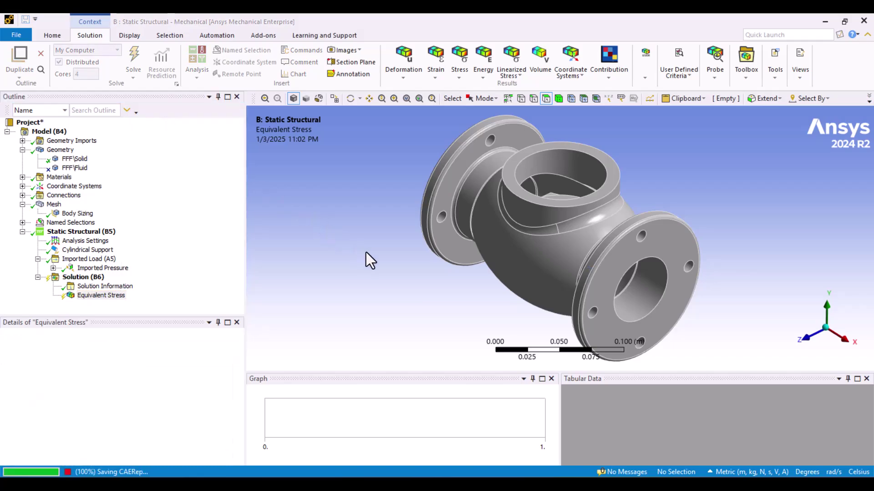
Orient the equivalent stress plot to the +Z view, play its animation and stop it
middle_click_drag(401, 264, 486, 250)
left_click(822, 332)
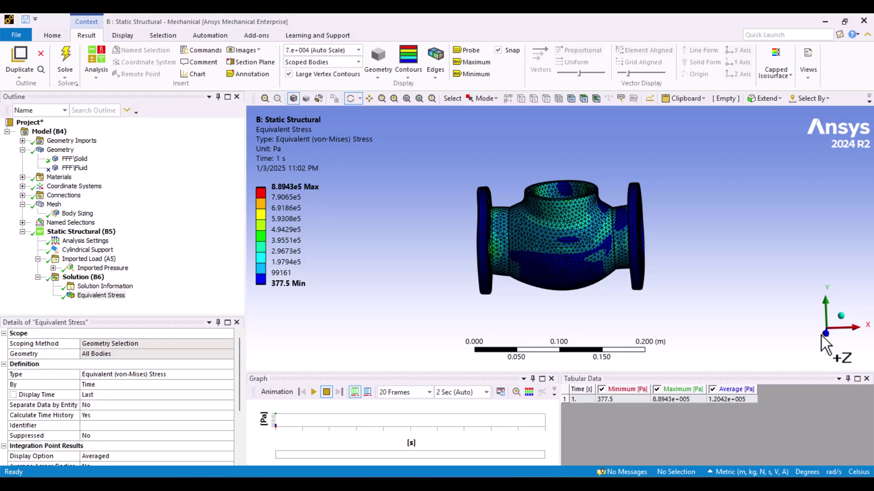
left_click(314, 392)
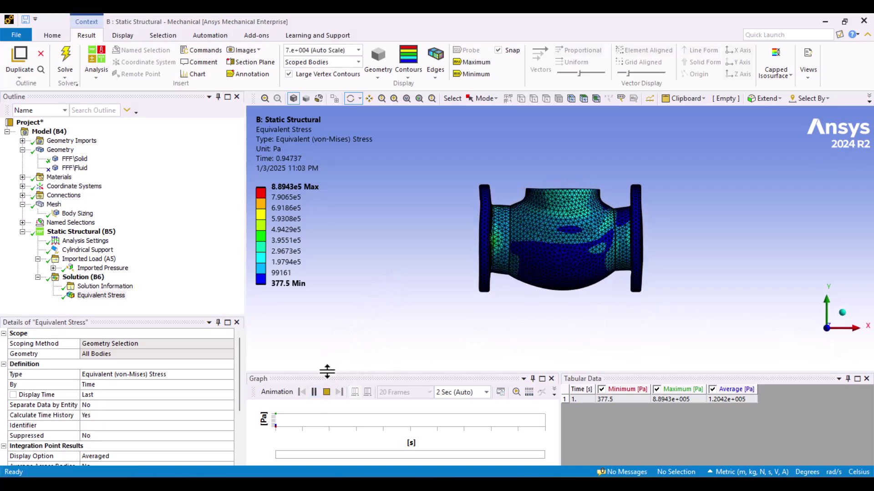
left_click(325, 392)
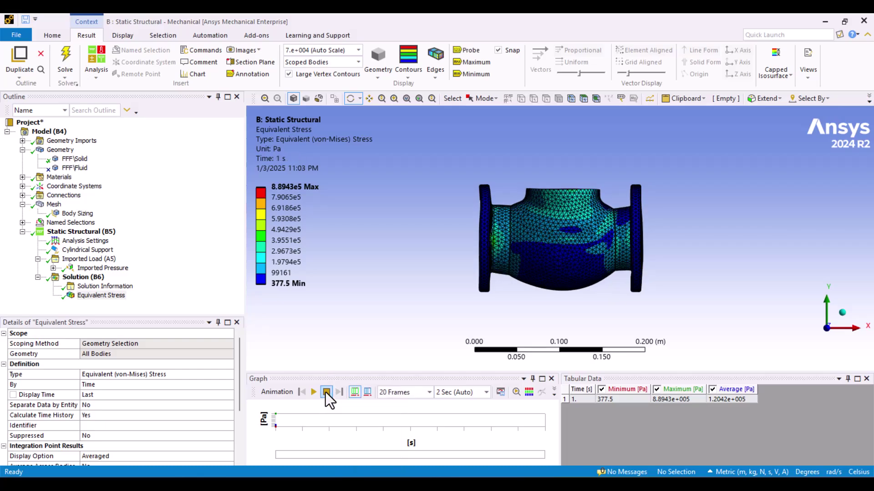
Insert and evaluate a Total Deformation result for all bodies, and briefly play its animation
right_click(90, 279)
mouse_move(185, 287)
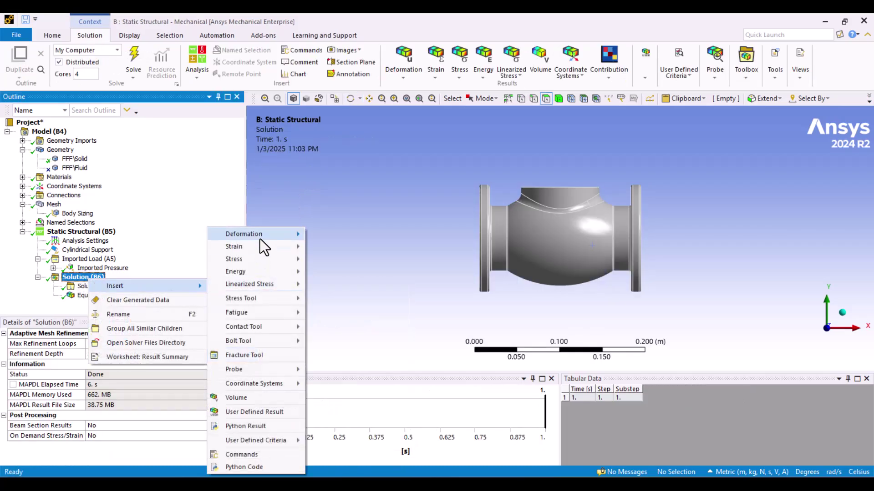
mouse_move(260, 239)
left_click(321, 234)
right_click(120, 304)
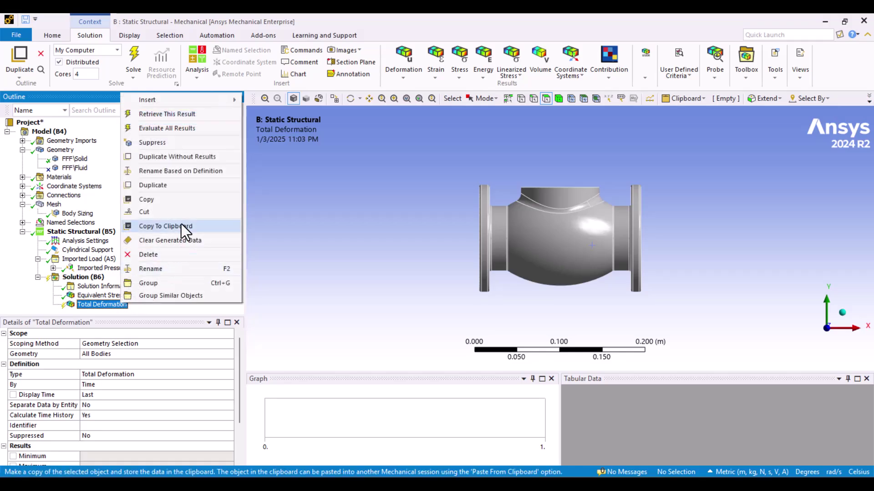
left_click(165, 114)
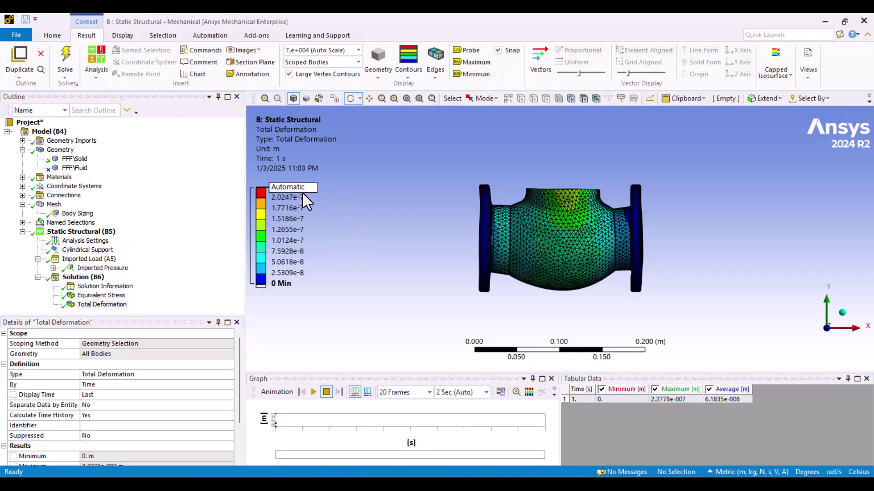
left_click(315, 391)
left_click(331, 392)
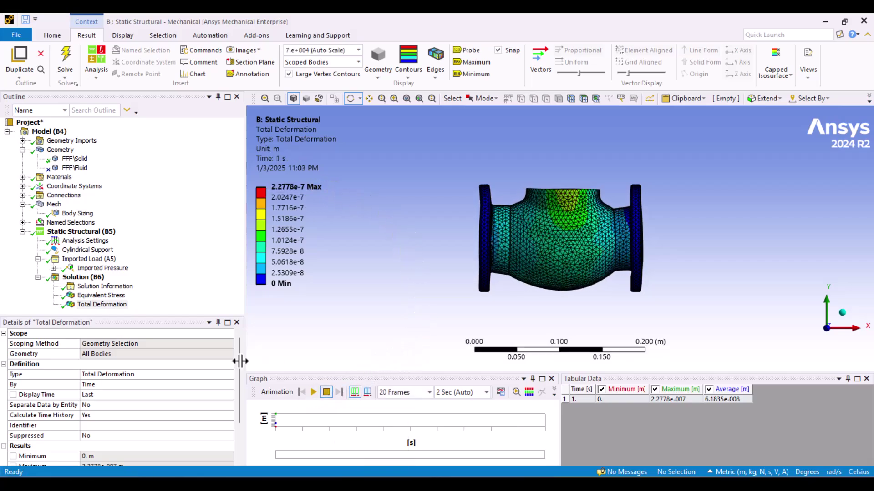
Display the Equivalent Stress result with No WireFrame edges and animate it in the +Z view
left_click(99, 297)
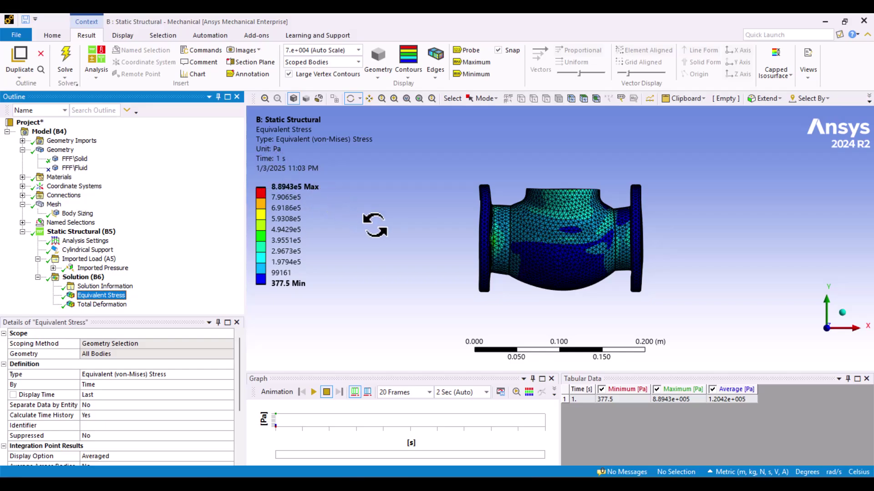
left_click_drag(449, 243, 382, 265)
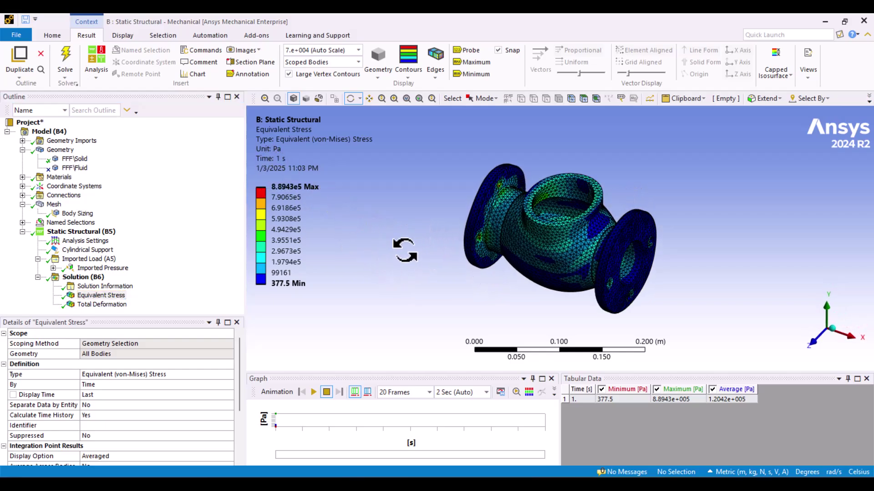
left_click(433, 77)
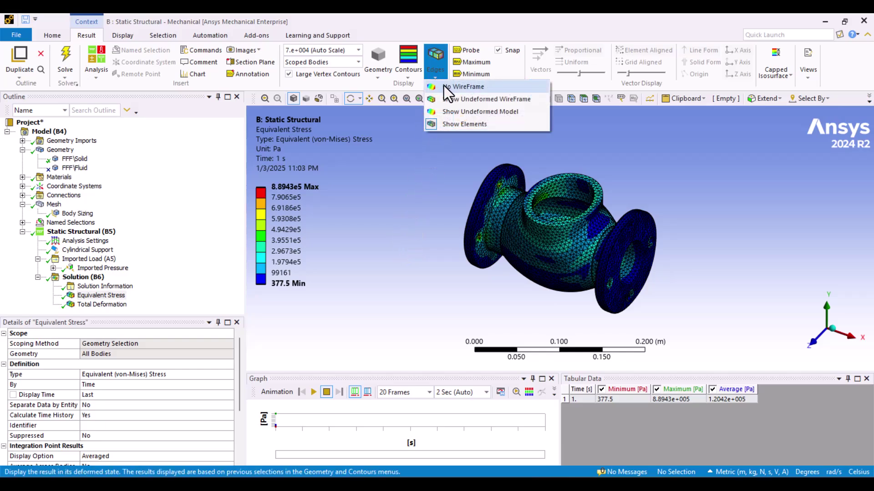
left_click(462, 87)
mouse_move(480, 165)
left_mouse_down()
mouse_move(487, 145)
mouse_move(478, 153)
left_mouse_up()
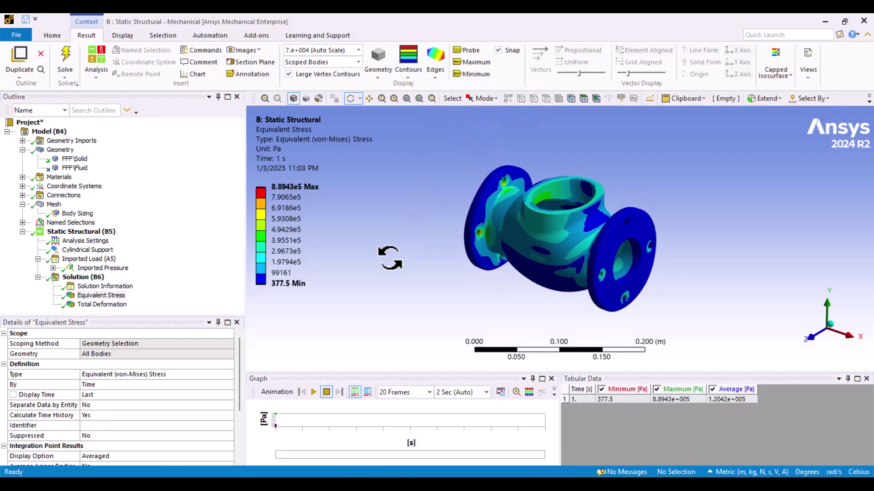
left_click(314, 392)
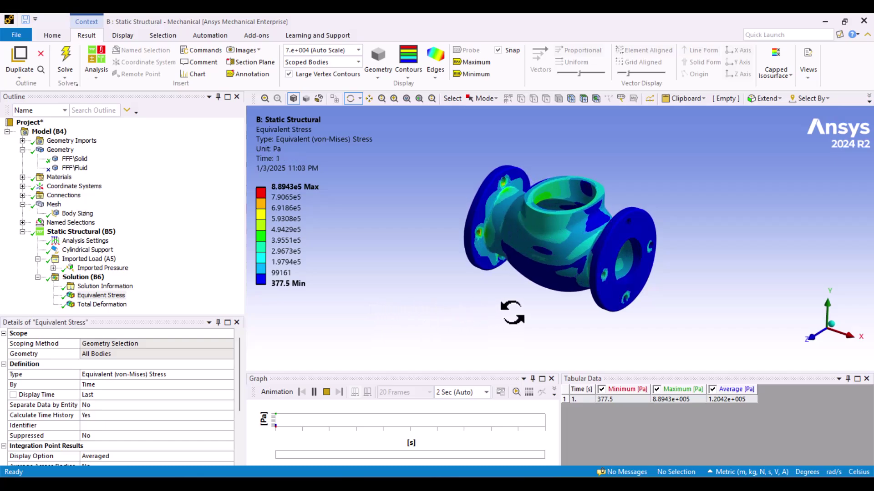
left_click(809, 338)
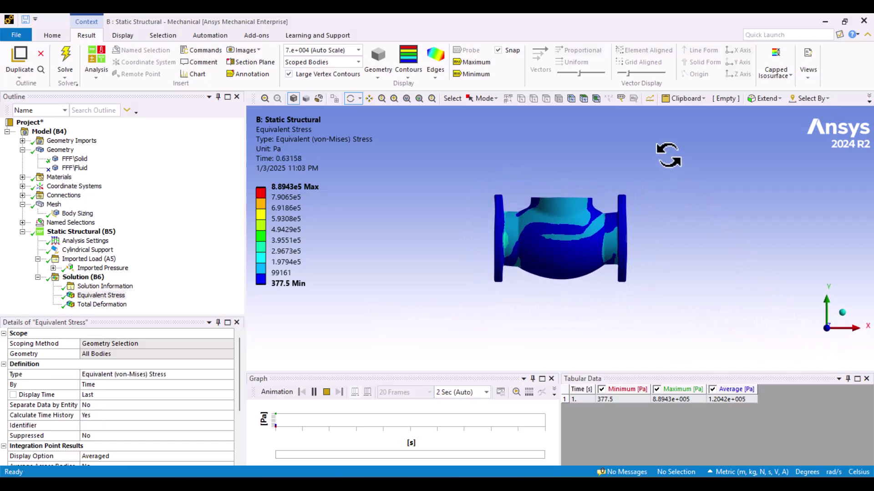